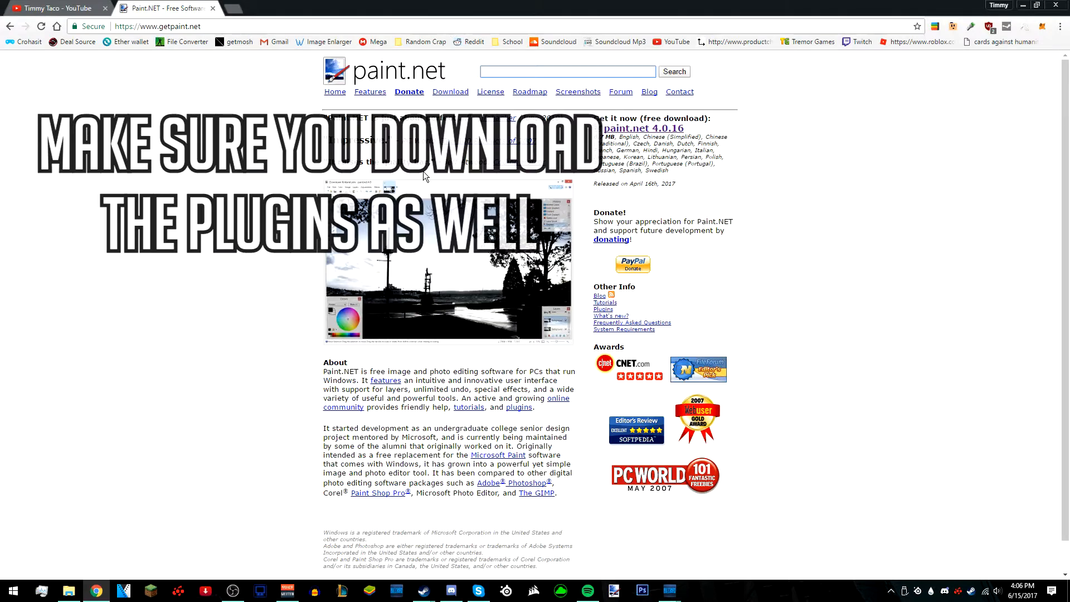
pyautogui.click(641, 130)
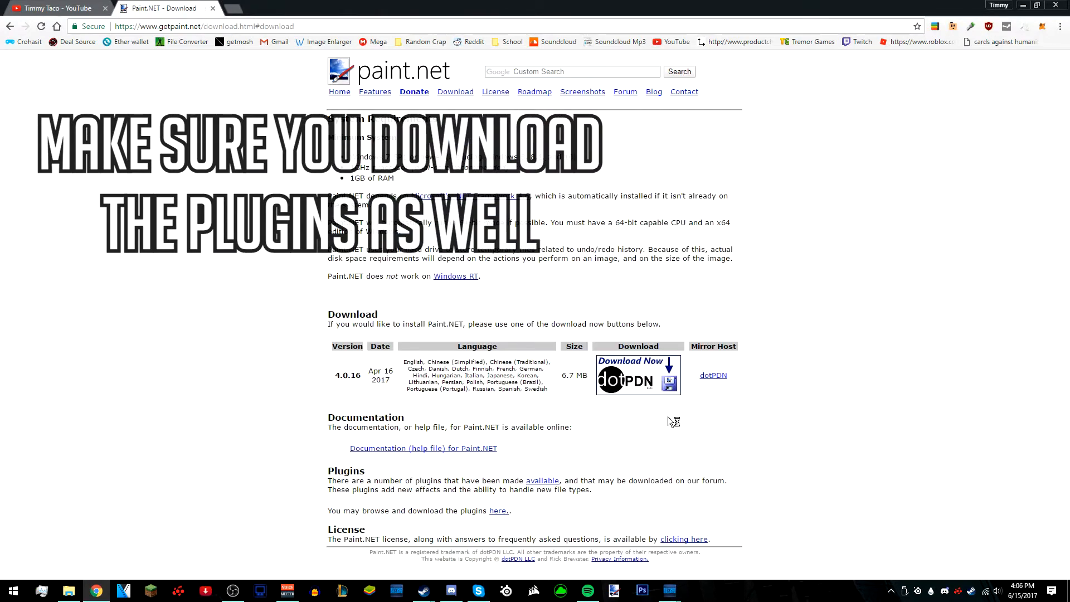
pyautogui.click(637, 360)
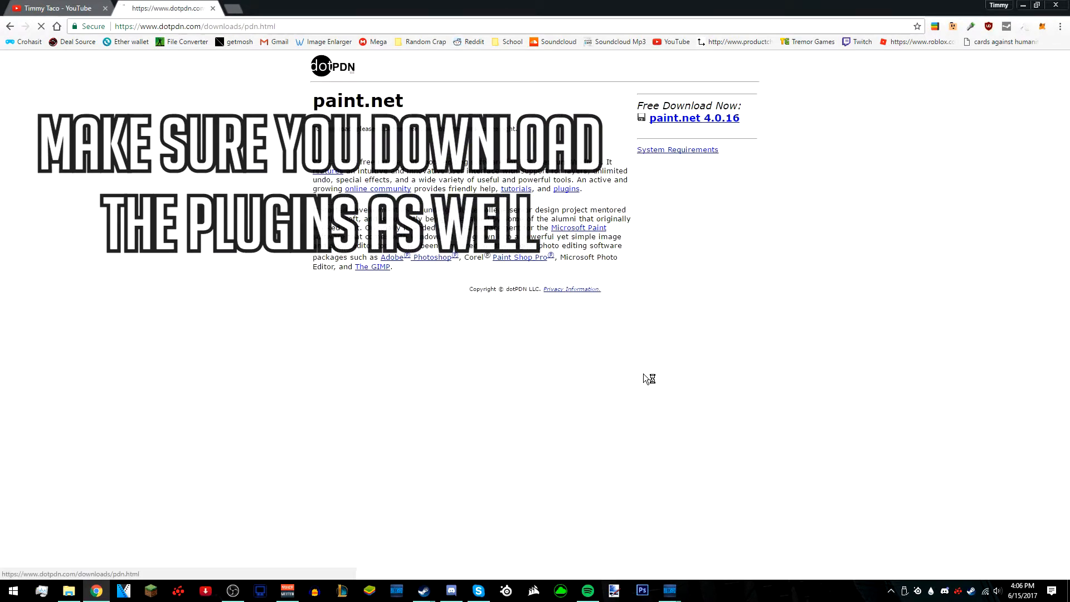
pyautogui.click(683, 119)
pyautogui.click(115, 567)
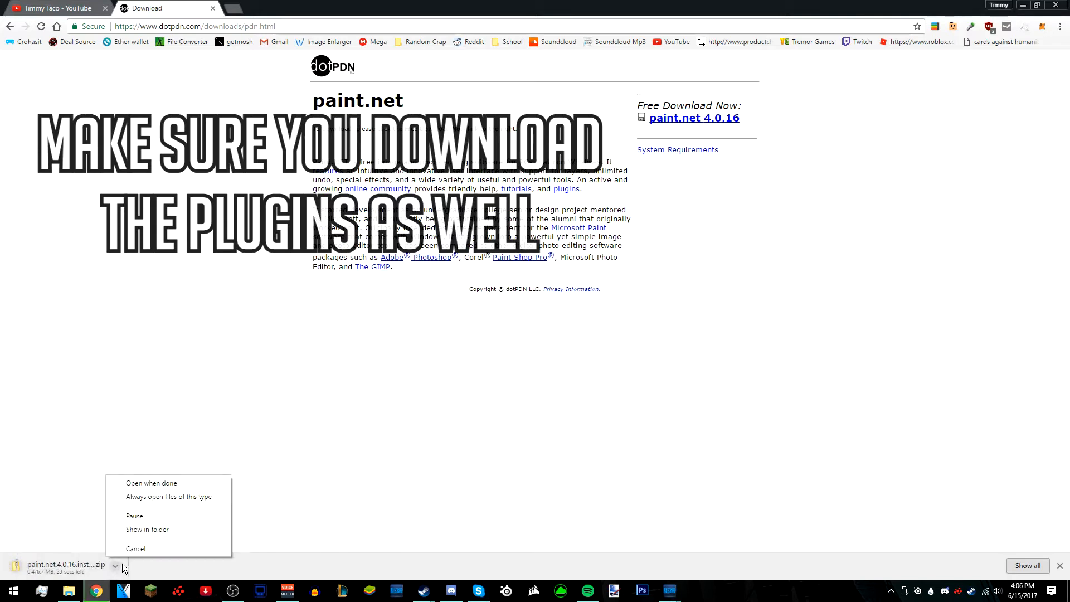
pyautogui.click(139, 549)
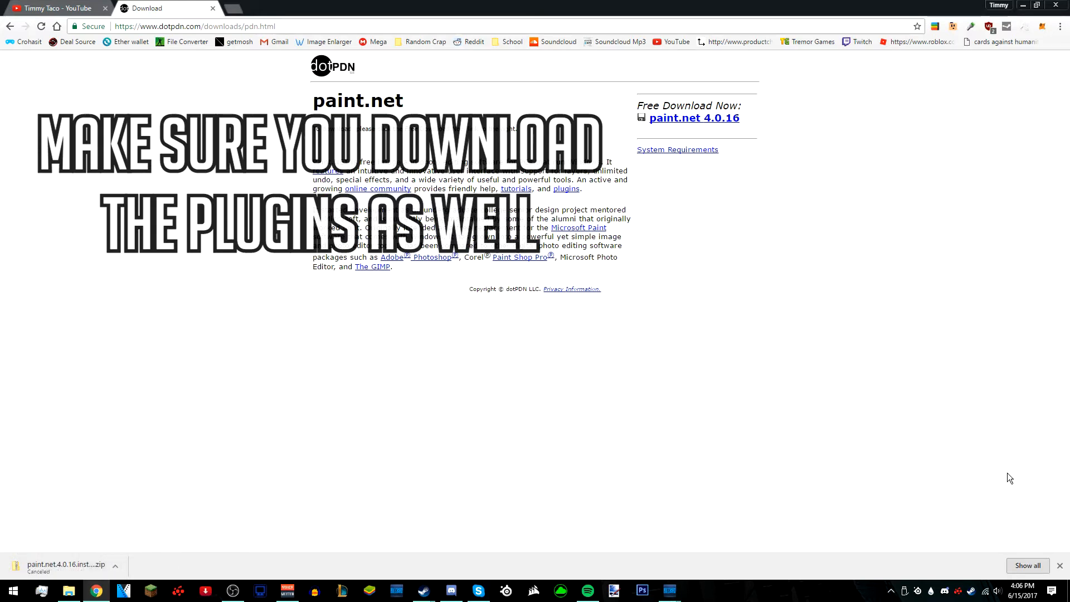
pyautogui.click(1060, 566)
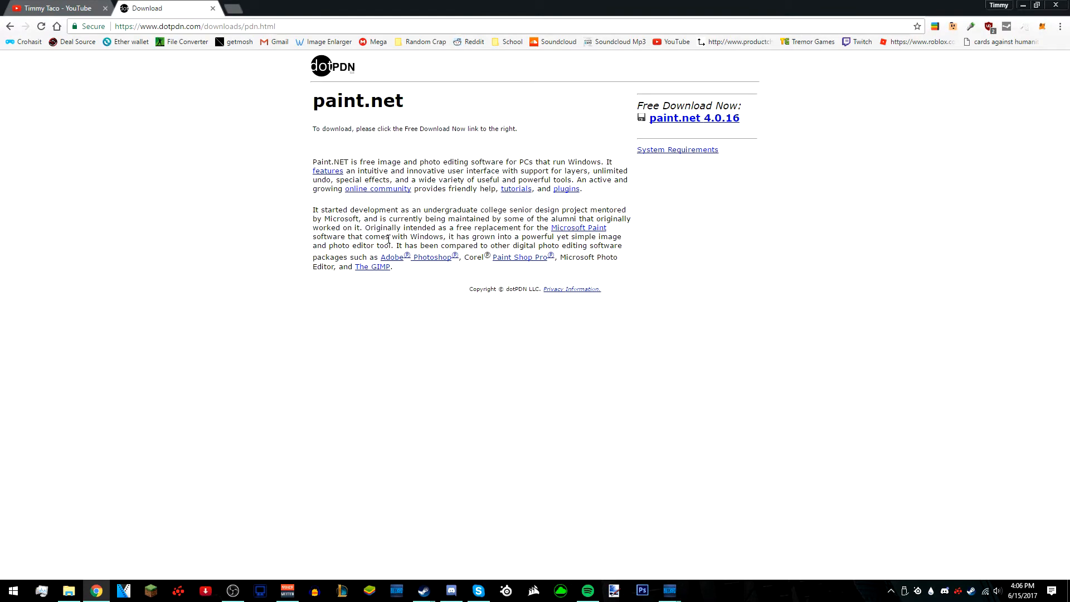
pyautogui.click(213, 9)
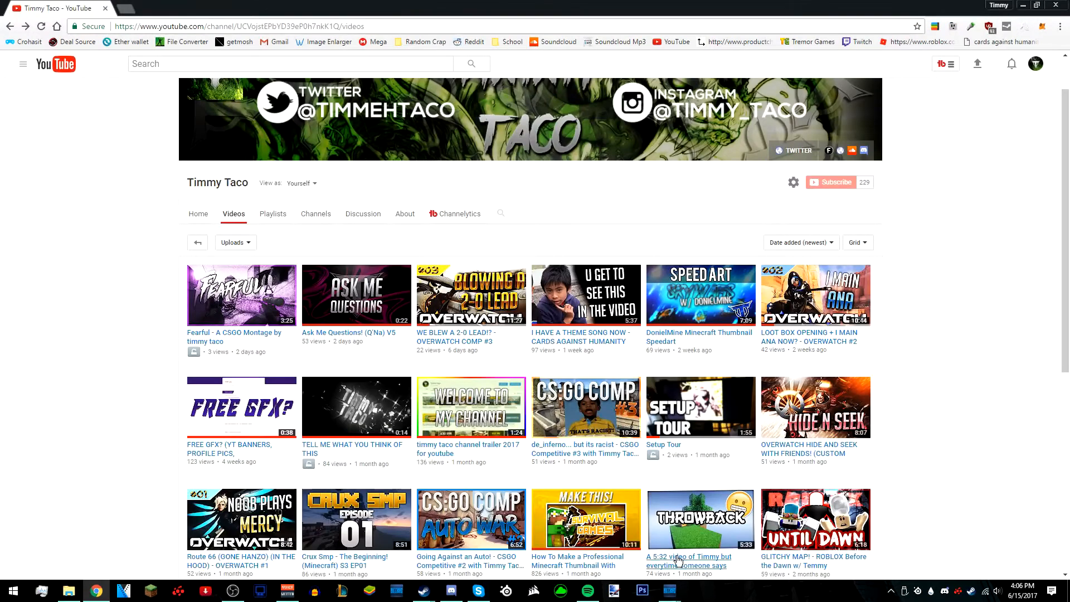
# - Switch to paint.net, open Banner Template.png from the Pictures folder and activate the Move Selected Pixels tool
pyautogui.click(615, 591)
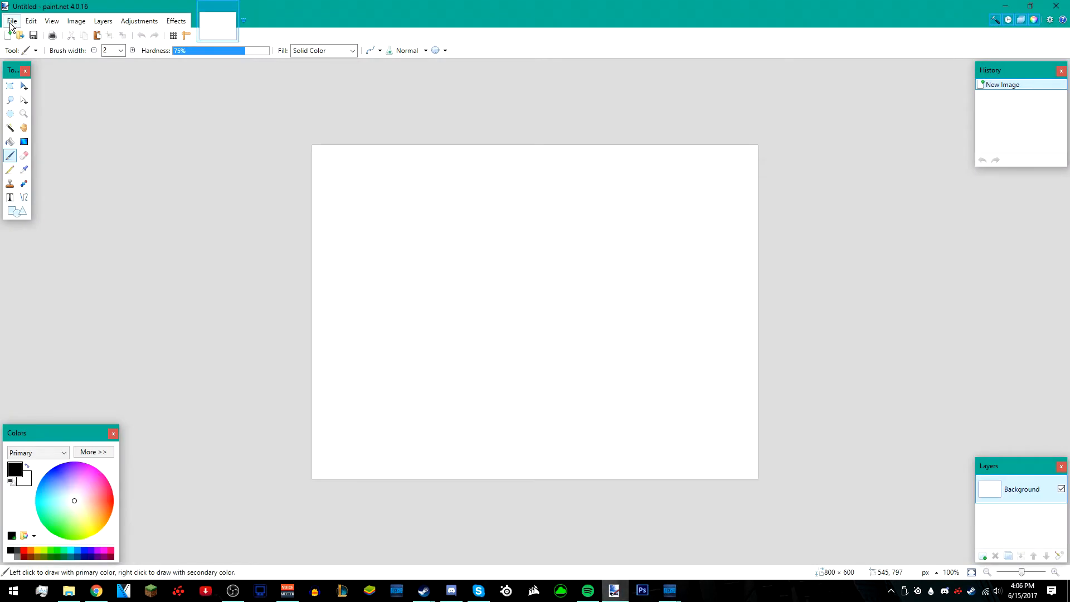
pyautogui.click(10, 21)
pyautogui.click(30, 46)
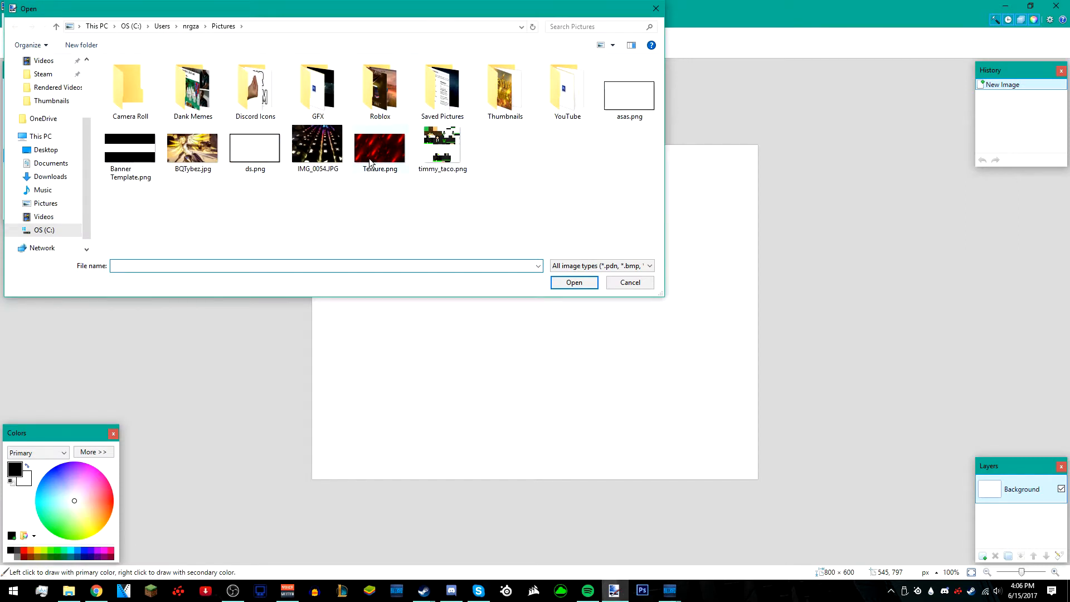
pyautogui.click(141, 165)
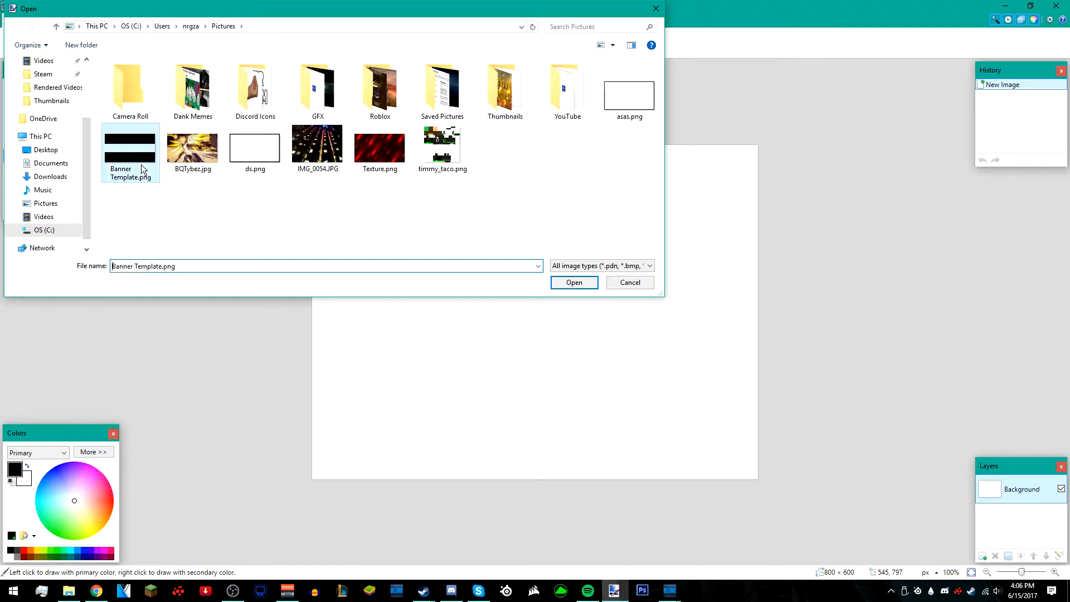
pyautogui.click(579, 284)
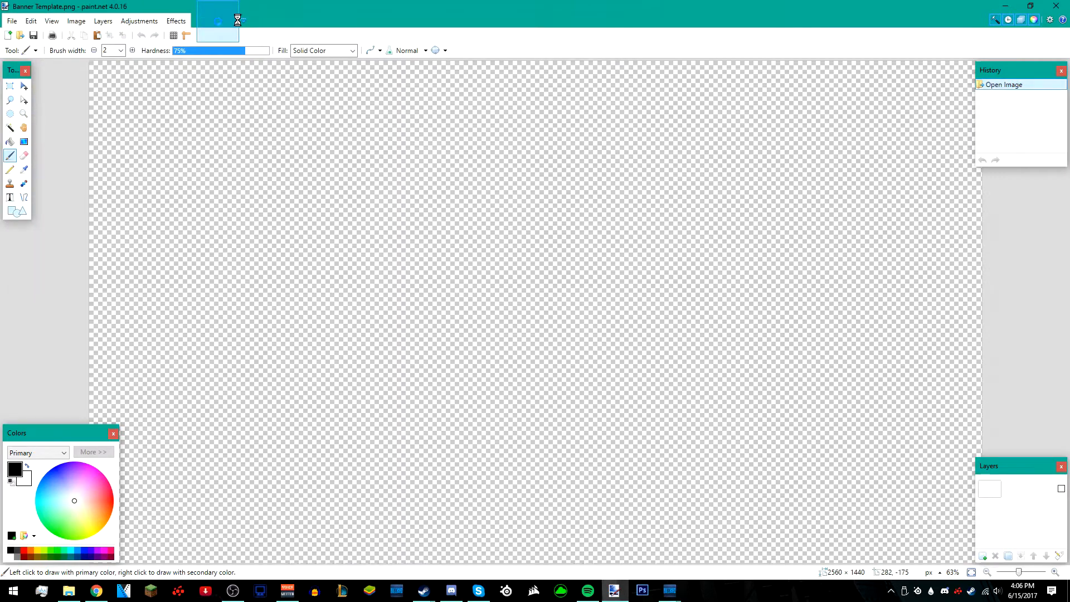
pyautogui.click(23, 87)
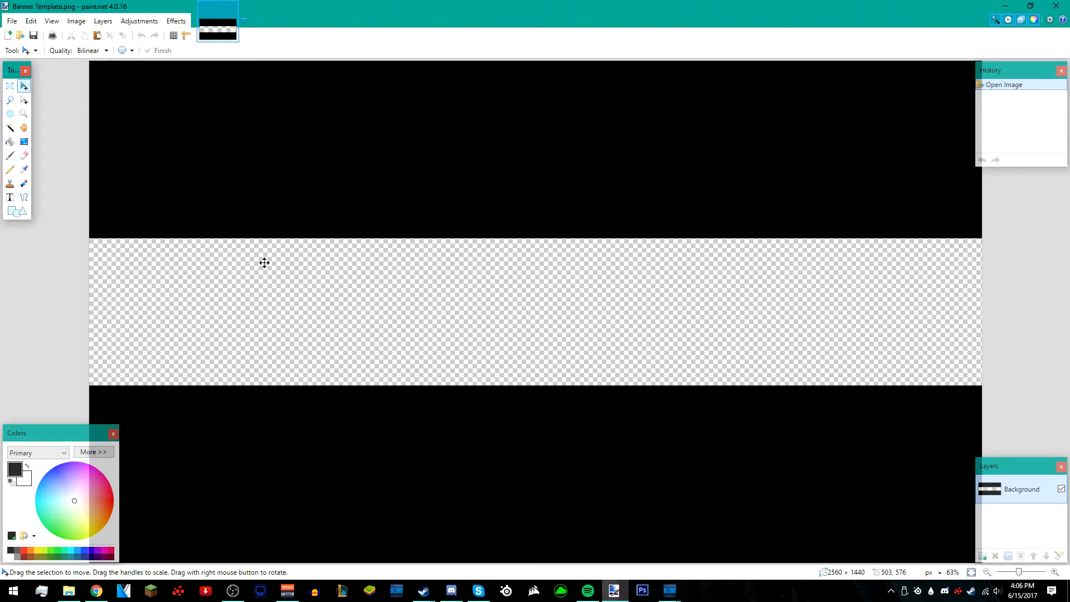
pyautogui.scroll(-1, 265, 262)
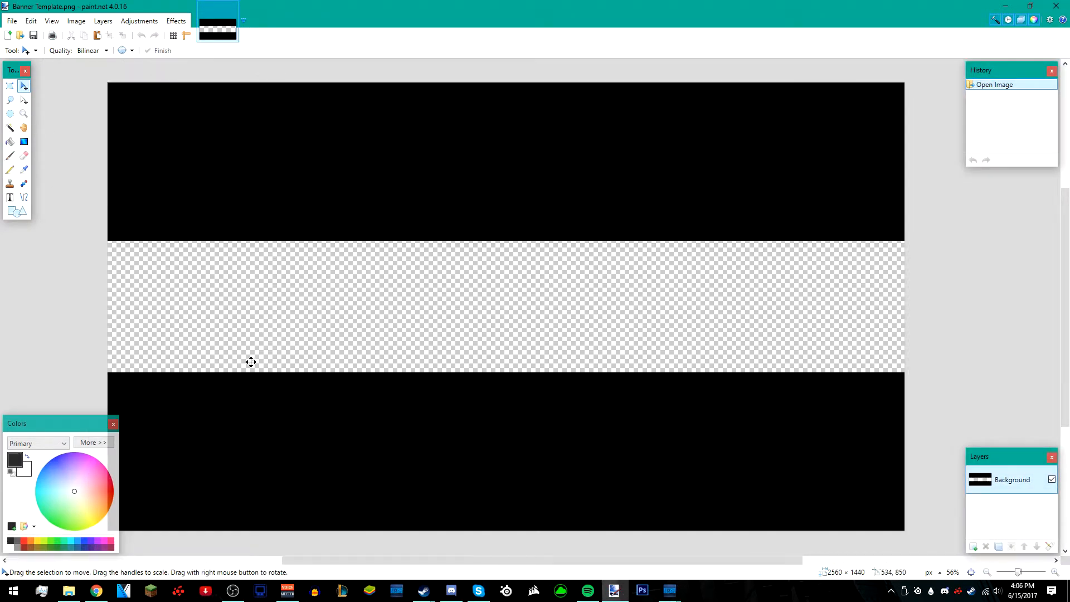
# - Switch to Chrome and search Google Images for "hyperbeast" in a new tab
pyautogui.click(96, 591)
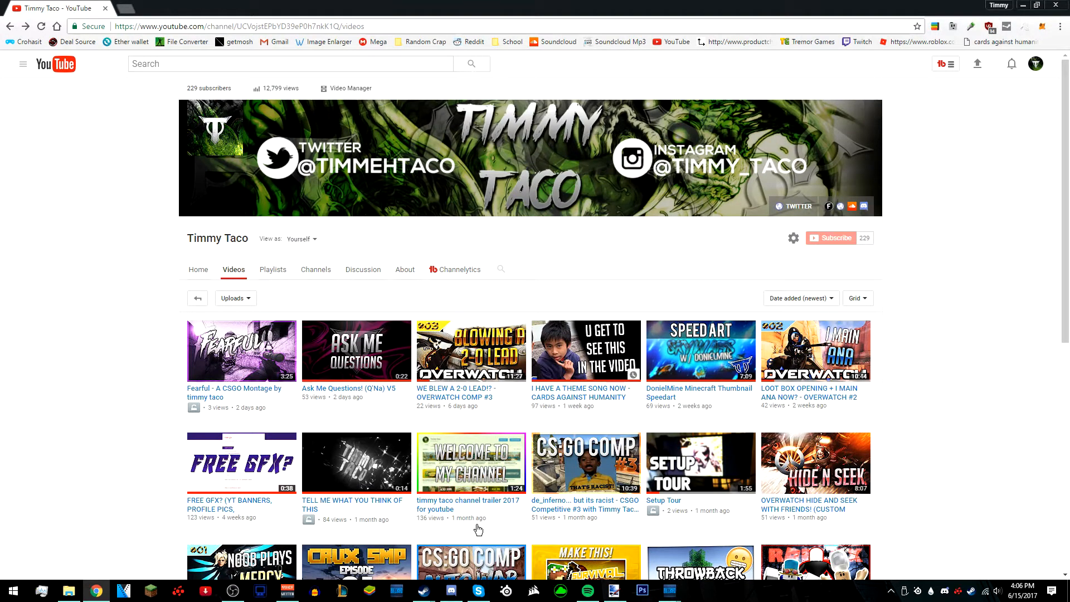
pyautogui.click(614, 590)
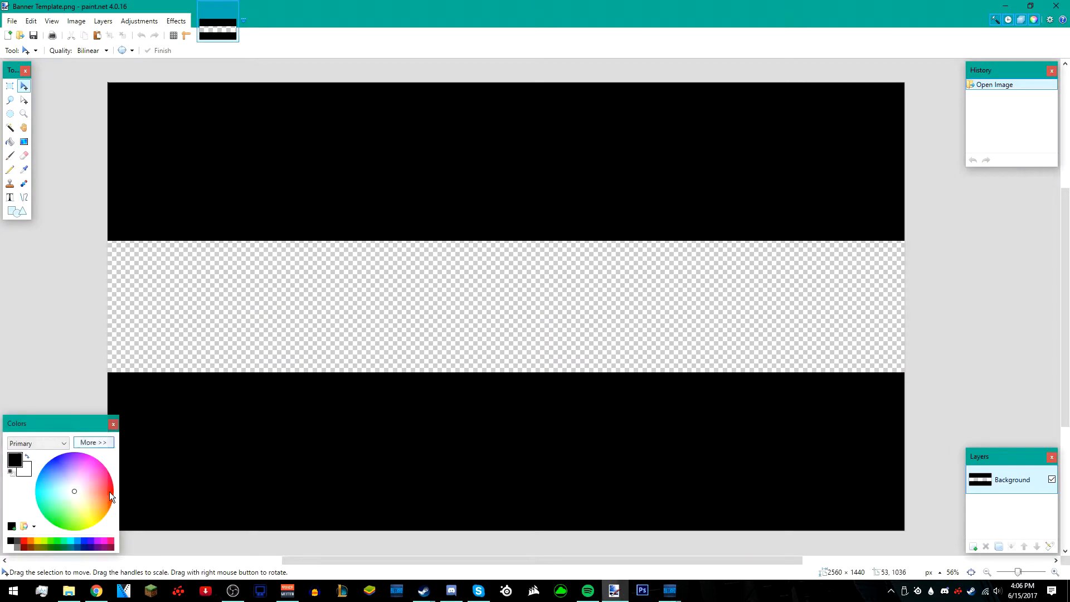
pyautogui.hotkey('alt', 'Tab')
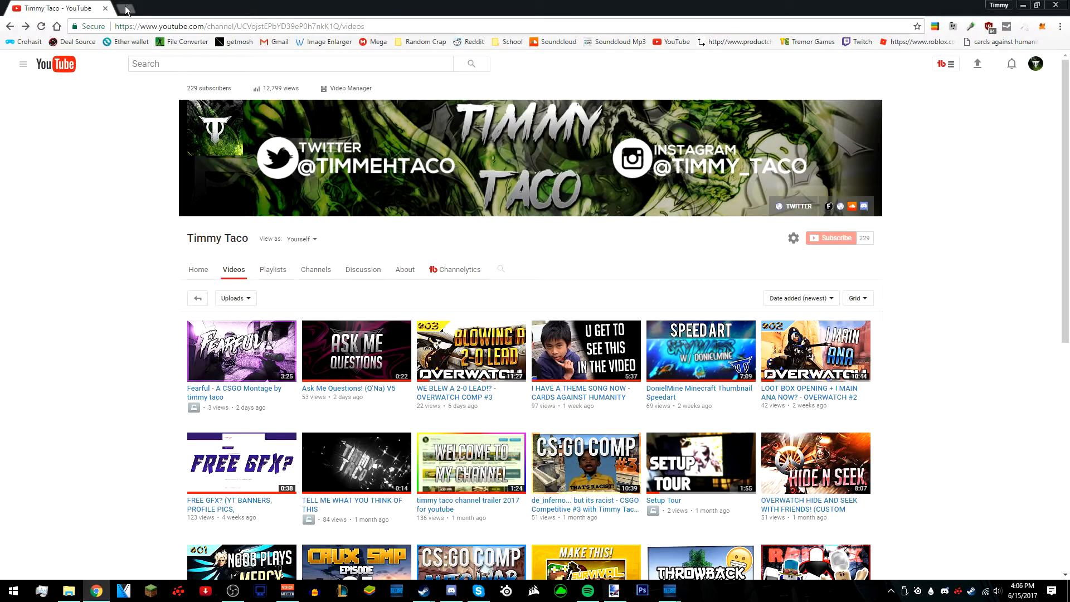
pyautogui.hotkey('ctrl', 't')
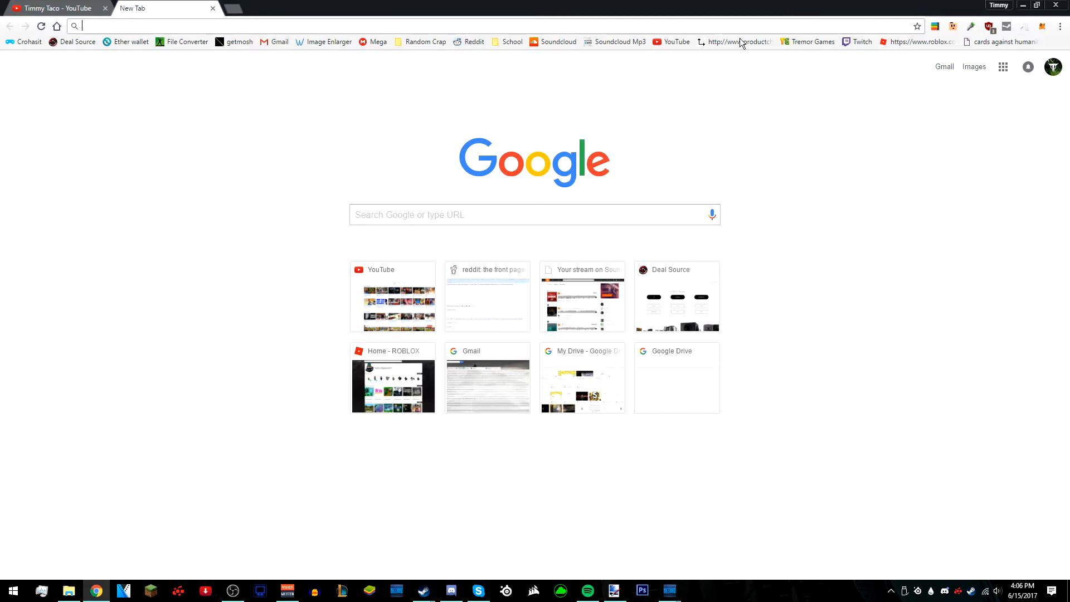
pyautogui.write('hyperbeaz')
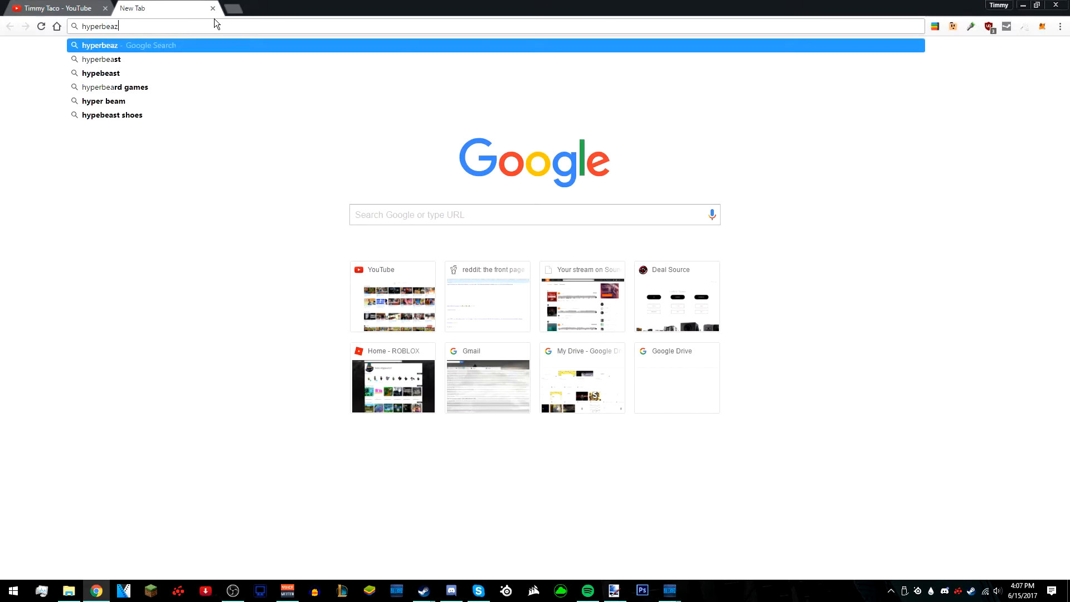
pyautogui.press('BackSpace')
pyautogui.write('st')
pyautogui.press('Return')
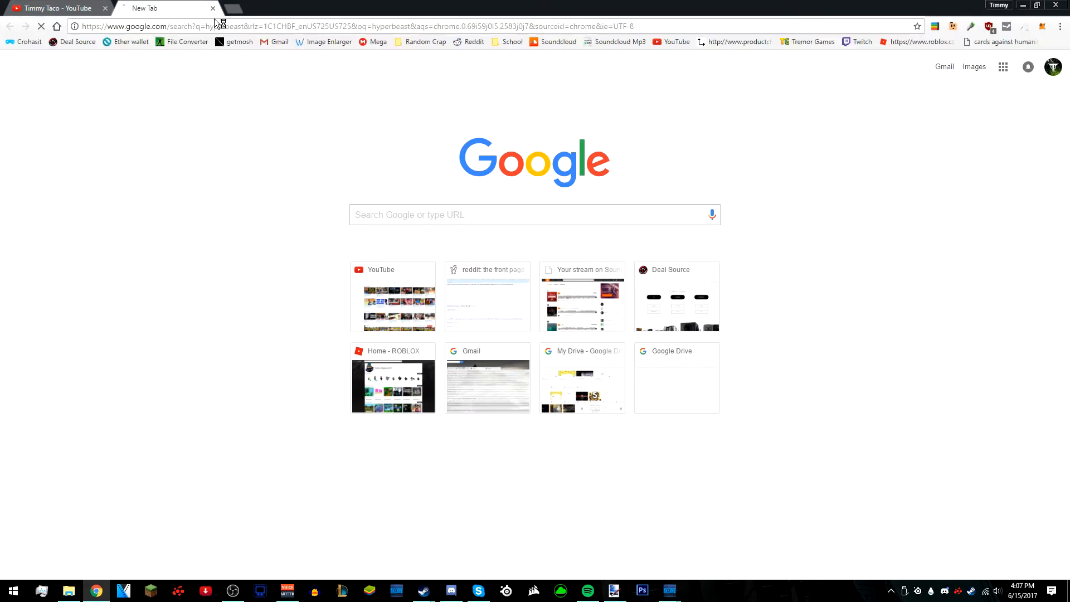
pyautogui.click(131, 106)
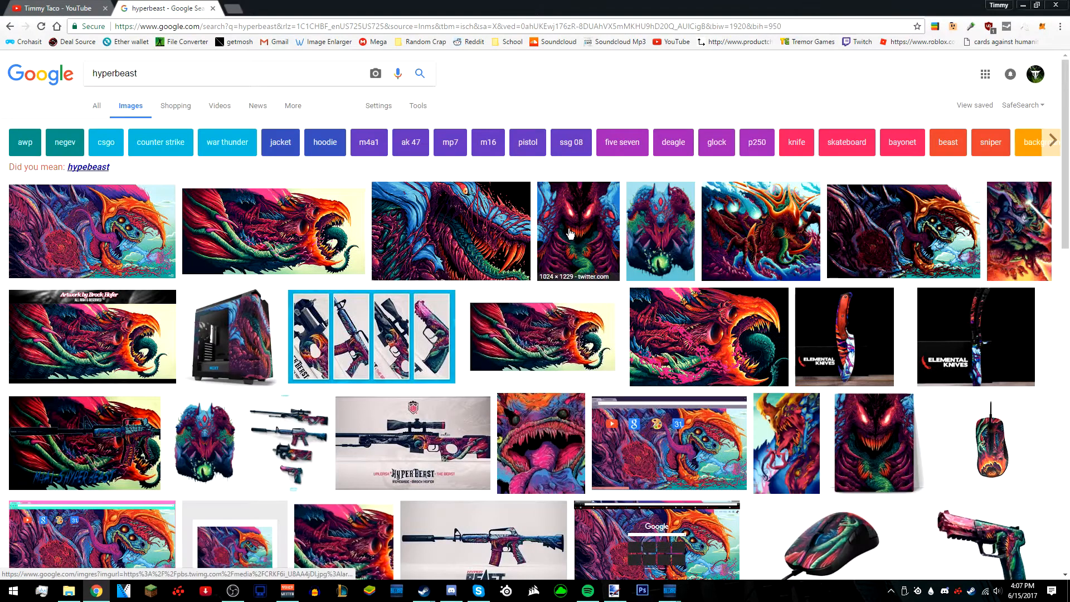
pyautogui.click(38, 6)
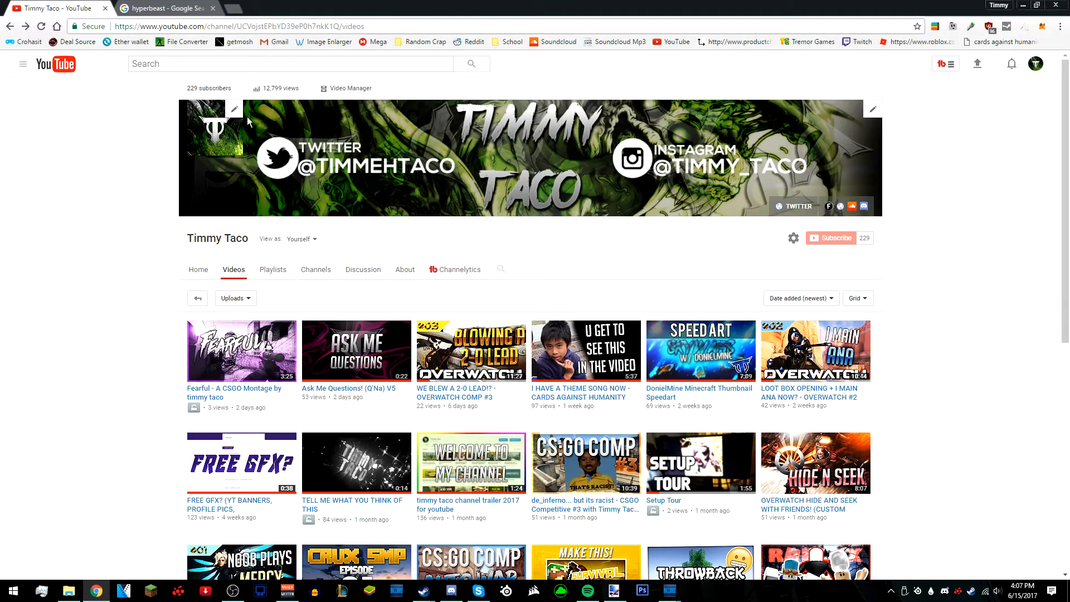
pyautogui.moveTo(169, 100); pyautogui.dragTo(846, 253)
pyautogui.click(909, 205)
pyautogui.hotkey('ctrl', 'Tab')
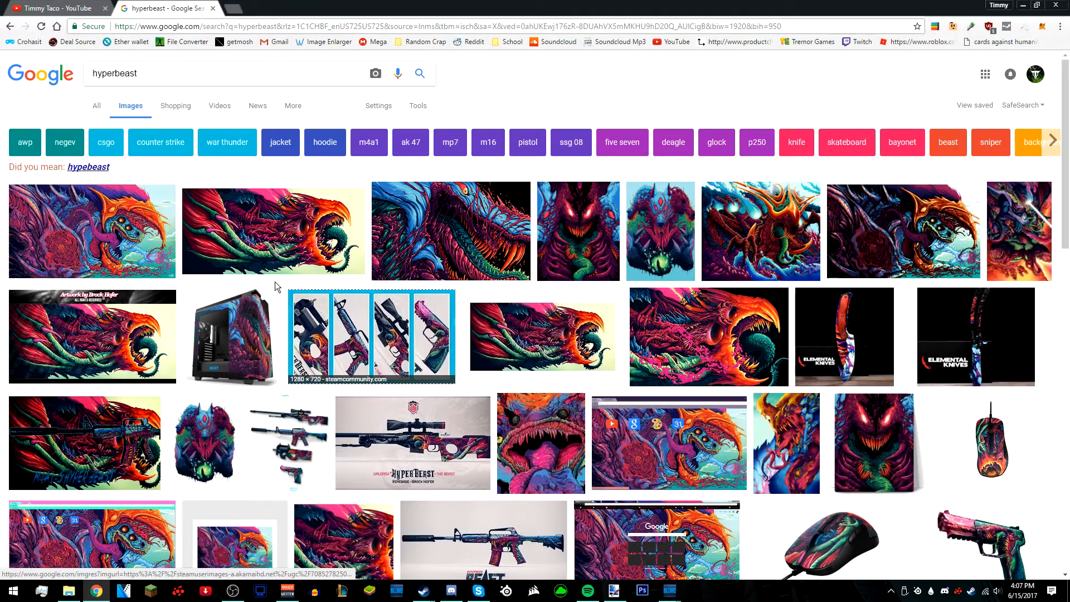
# - Preview the first Hyper Beast result, the 3070 × 1728 poster image, and copy the image
pyautogui.click(95, 240)
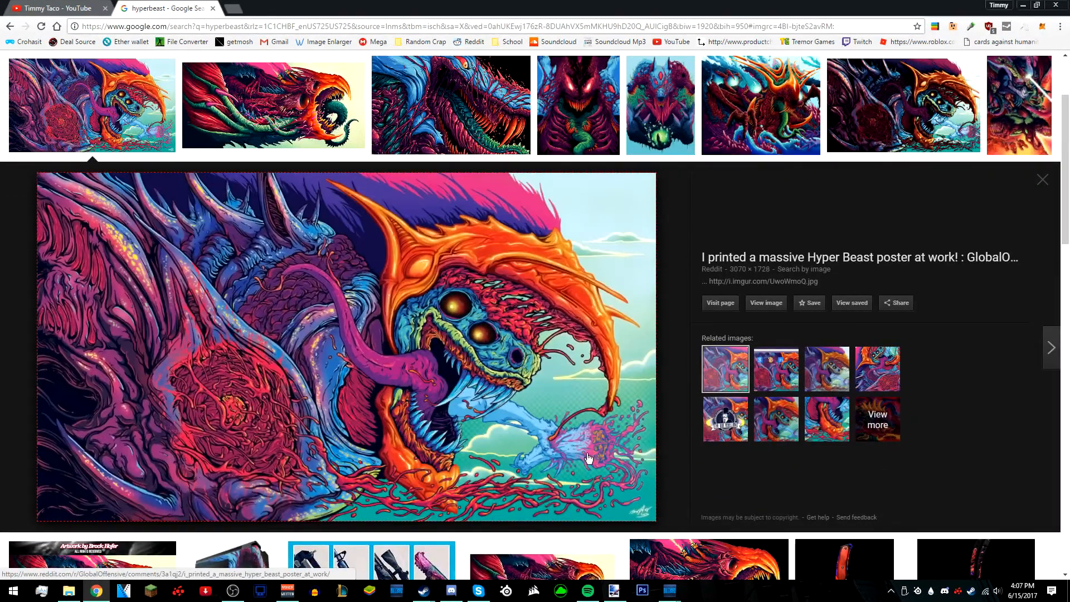
pyautogui.rightClick(552, 395)
pyautogui.click(527, 292)
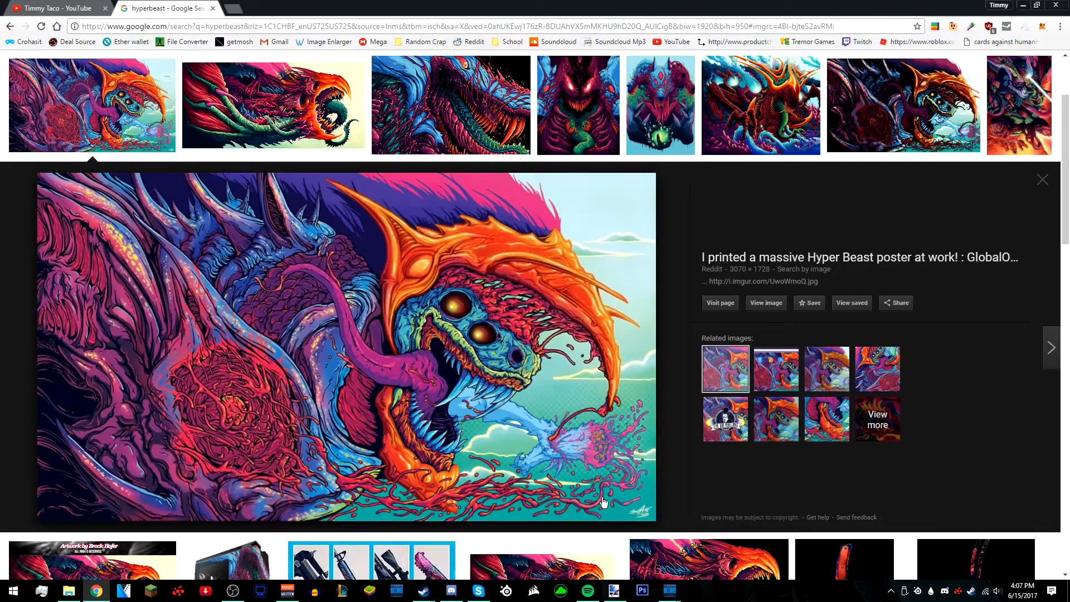
# - Switch to paint.net, add a new layer and move it below the Background layer
pyautogui.click(626, 592)
pyautogui.press('alt')
pyautogui.scroll(-1, 522, 326)
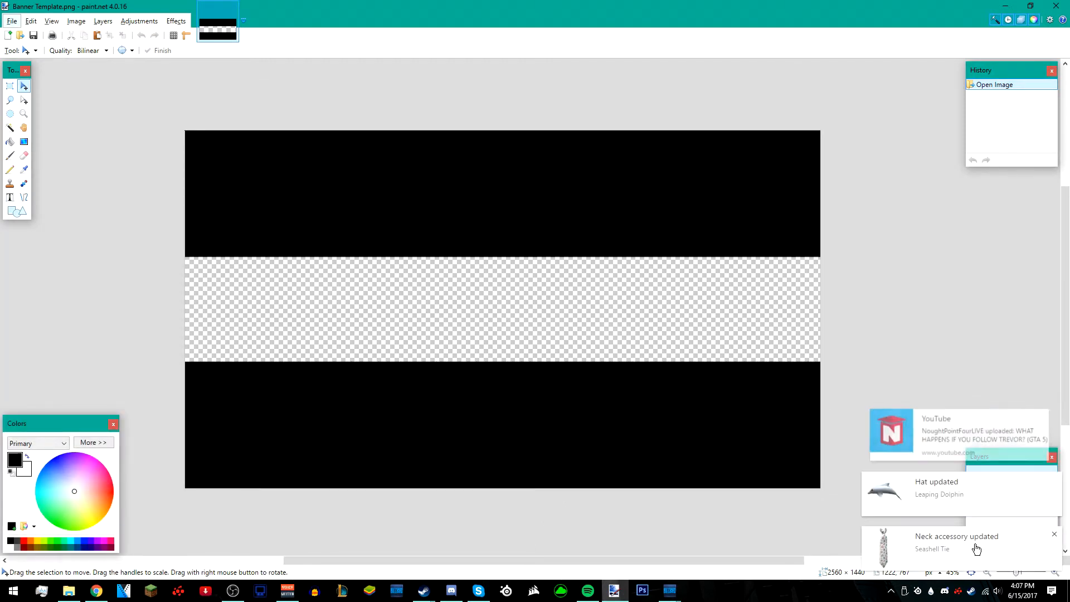
pyautogui.click(1055, 535)
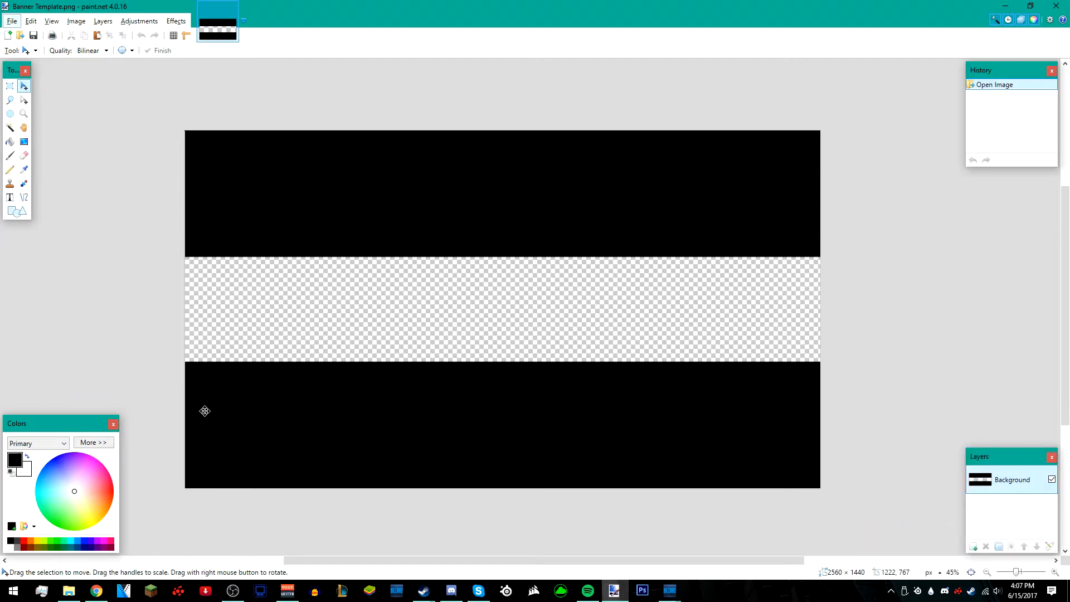
pyautogui.moveTo(1038, 459); pyautogui.dragTo(1016, 457)
pyautogui.click(974, 548)
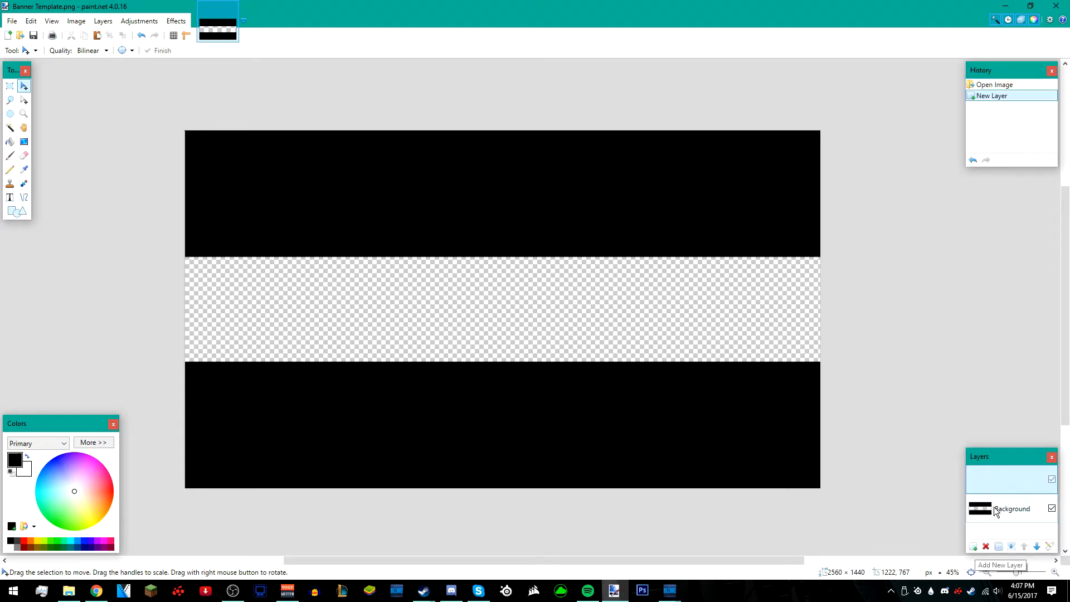
pyautogui.moveTo(1001, 494); pyautogui.dragTo(1005, 496)
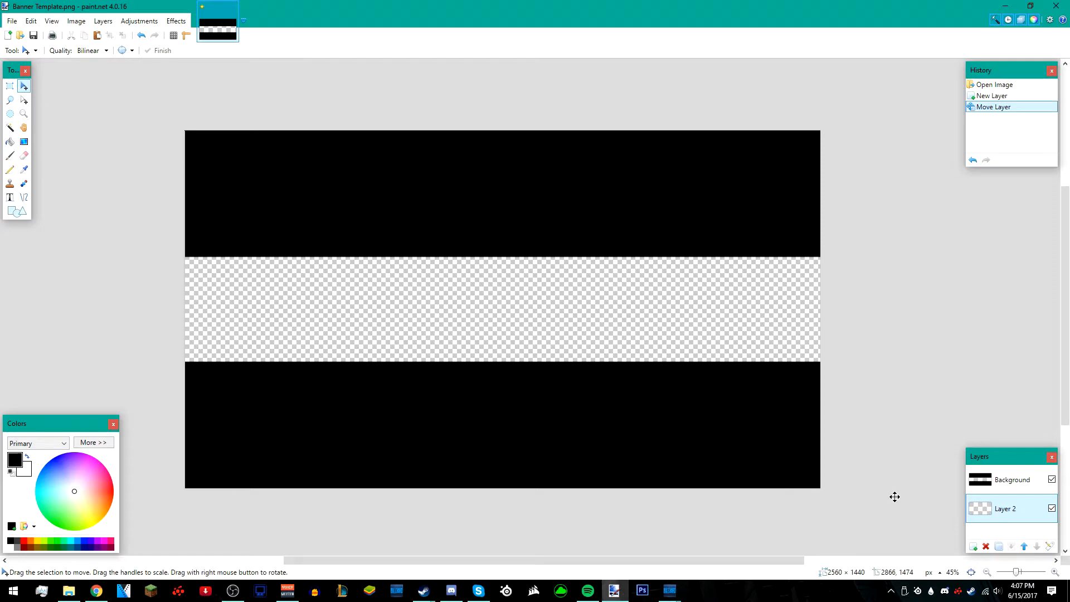
# - Paste the copied artwork into Layer 2 with the canvas size kept and scale it proportionally to about 2619 × 1474 pixels
pyautogui.hotkey('ctrl', 'v')
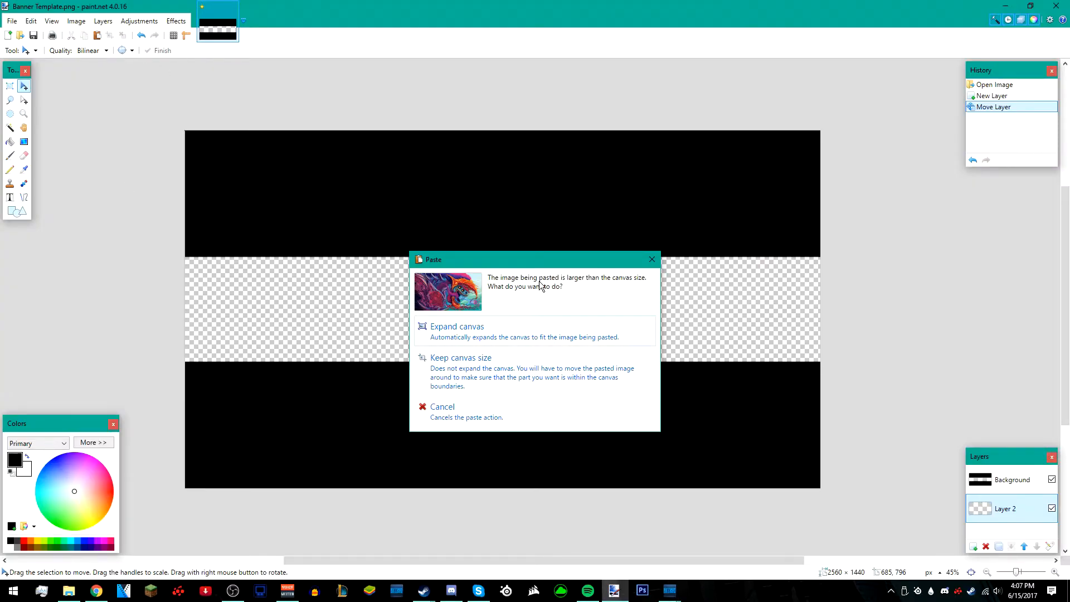
pyautogui.click(477, 359)
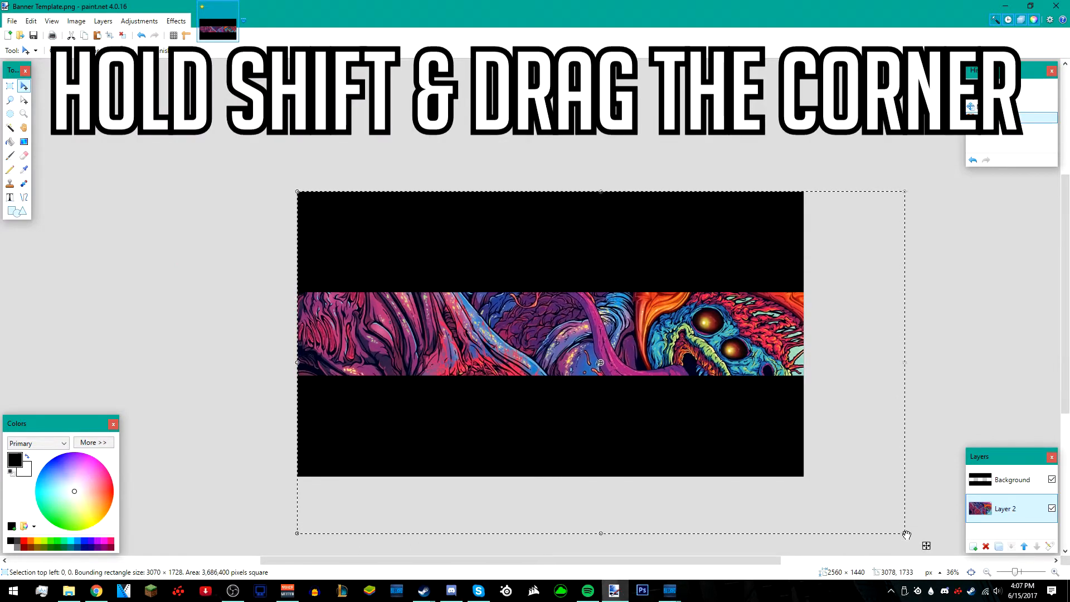
pyautogui.moveTo(907, 535); pyautogui.dragTo(828, 485)
# - Reposition the pasted artwork to about -29, -23 so it fills the template's transparent band, and deselect it
pyautogui.moveTo(711, 439); pyautogui.dragTo(712, 439)
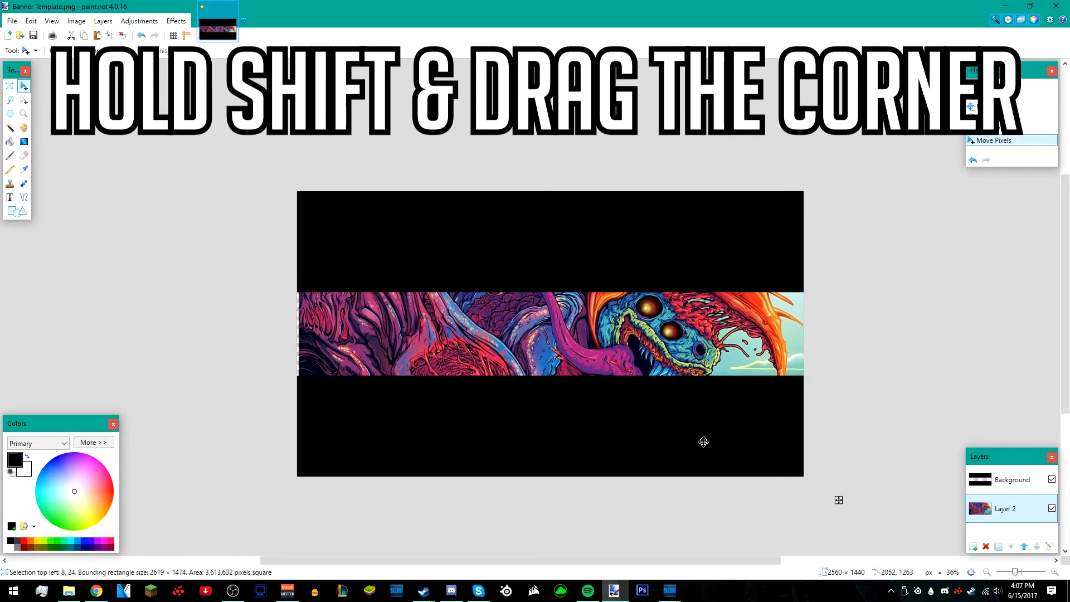
pyautogui.press('Up')
pyautogui.press('Up')
pyautogui.press('Up')
pyautogui.press('Up')
pyautogui.press('Up')
pyautogui.press('Up')
pyautogui.press('Up')
pyautogui.press('Up')
pyautogui.press('Up')
pyautogui.press('Up')
pyautogui.press('Up')
pyautogui.press('Up')
pyautogui.press('Up')
pyautogui.press('Up')
pyautogui.press('Up')
pyautogui.press('Up')
pyautogui.press('Up')
pyautogui.press('Up')
pyautogui.press('Up')
pyautogui.press('Up')
pyautogui.press('Up')
pyautogui.press('Up')
pyautogui.press('Up')
pyautogui.press('Up')
pyautogui.press('Up')
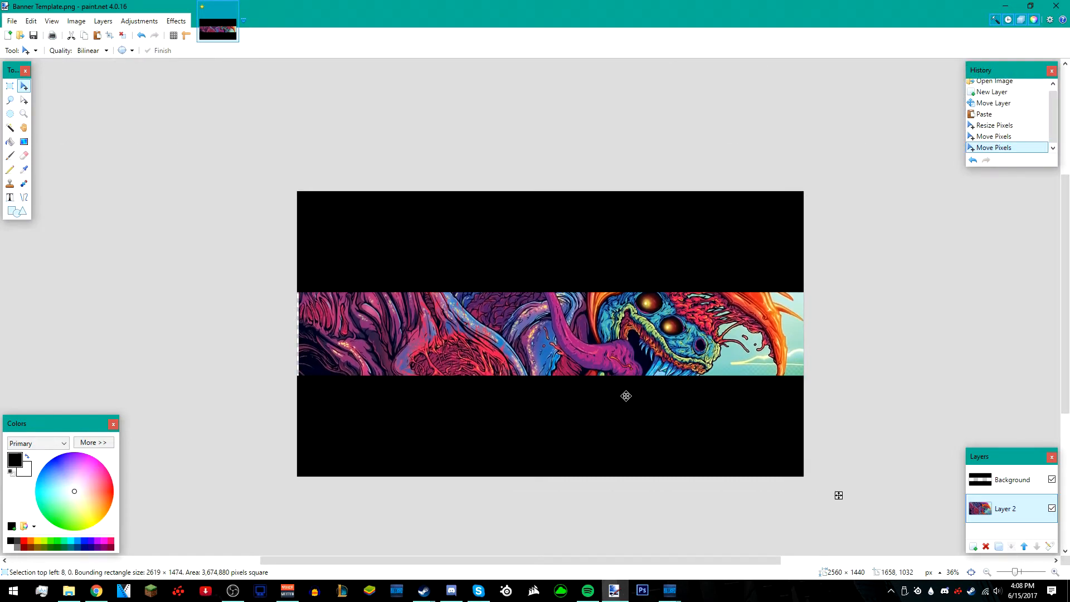
pyautogui.moveTo(670, 430); pyautogui.dragTo(671, 425)
pyautogui.moveTo(531, 406); pyautogui.dragTo(524, 404)
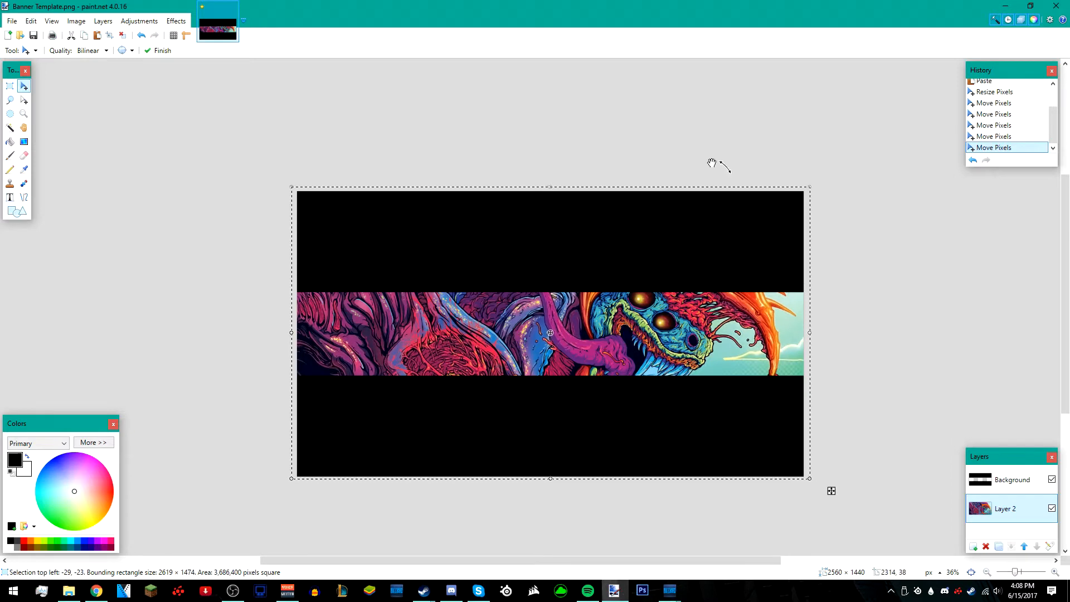
pyautogui.hotkey('ctrl', 'd')
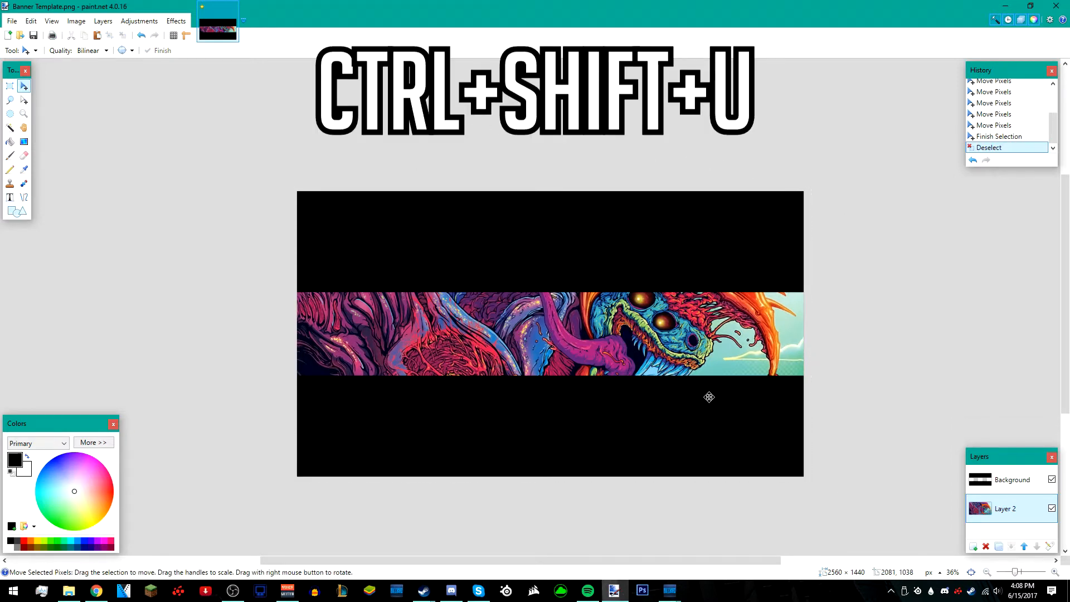
# - Fully desaturate the artwork on Layer 2 and set its lightness to -25 with Hue / Saturation
pyautogui.hotkey('ctrl', 'shift', 'u')
pyautogui.click(602, 317)
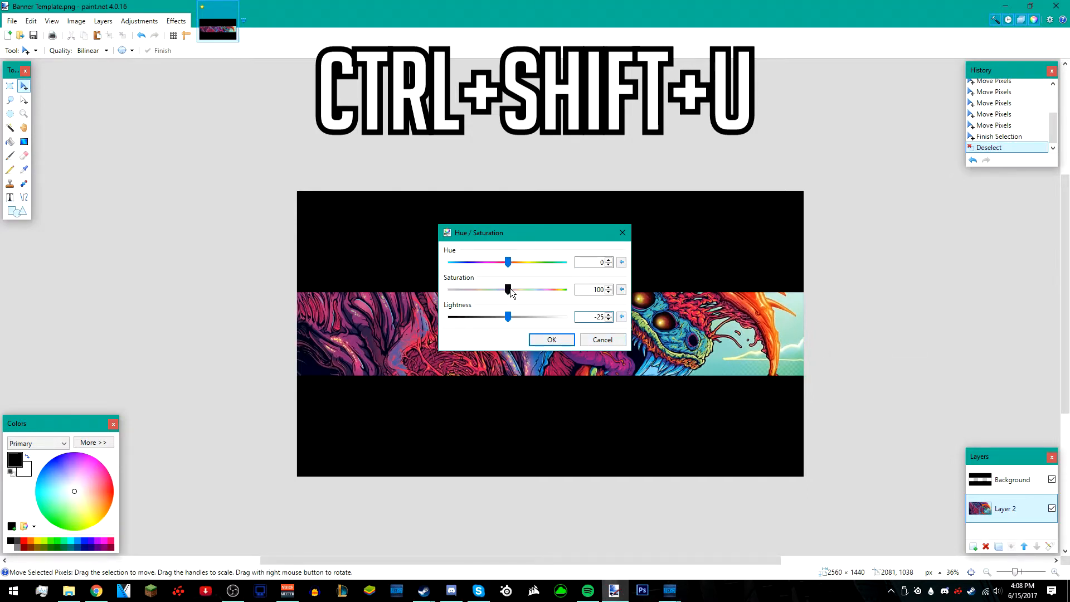
pyautogui.moveTo(510, 290); pyautogui.dragTo(296, 288)
pyautogui.click(551, 340)
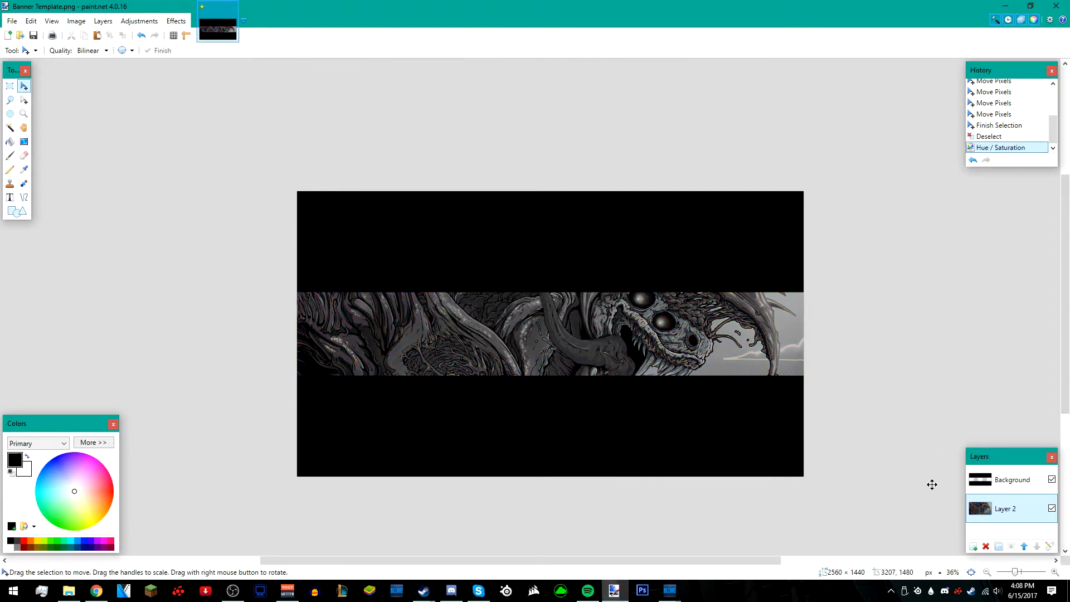
# - Add a new layer above Layer 2 and set up the Paintbrush with 0% hardness and a width of 700
pyautogui.click(973, 547)
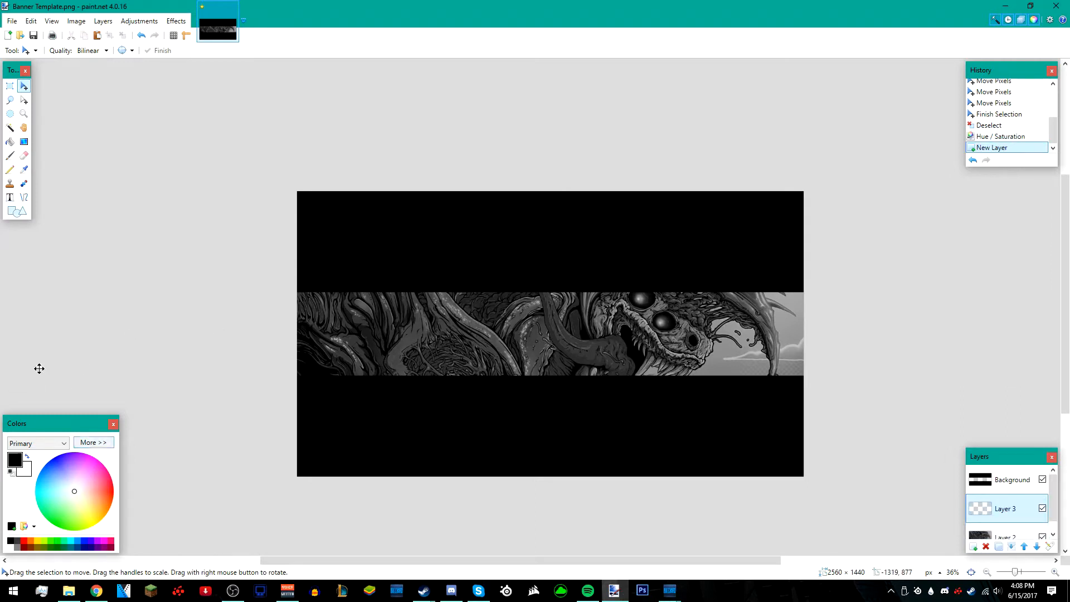
pyautogui.click(11, 156)
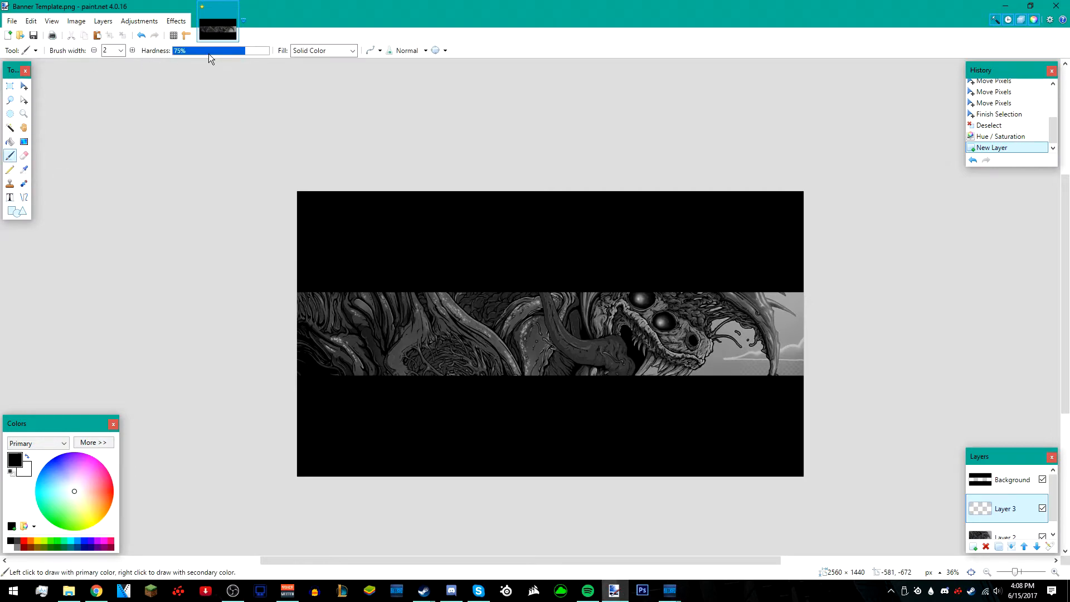
pyautogui.moveTo(208, 54); pyautogui.dragTo(100, 55)
pyautogui.click(119, 52)
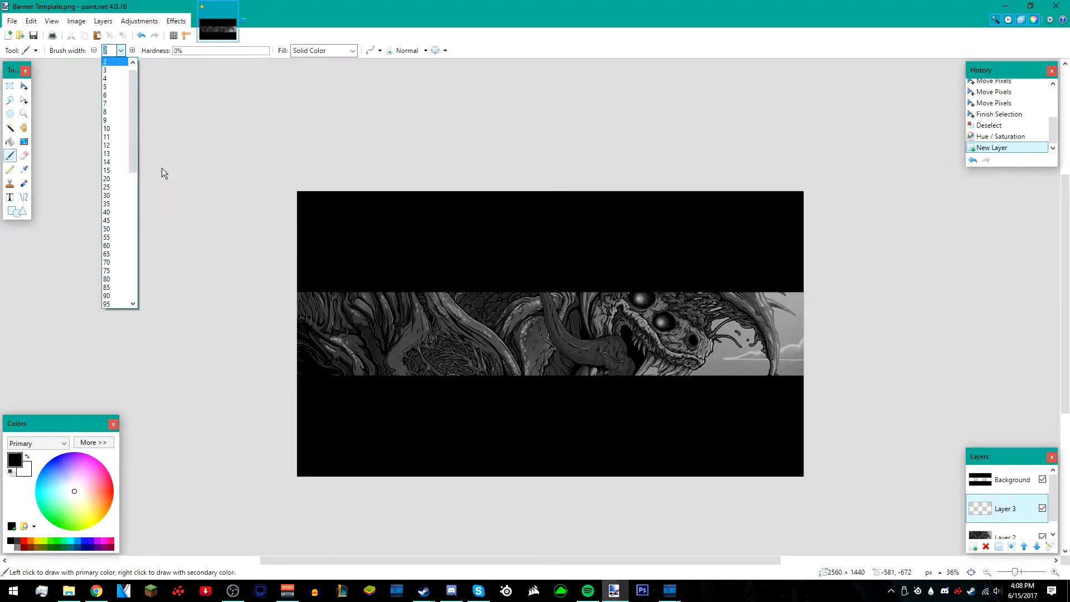
pyautogui.moveTo(134, 156); pyautogui.dragTo(129, 245)
pyautogui.click(108, 262)
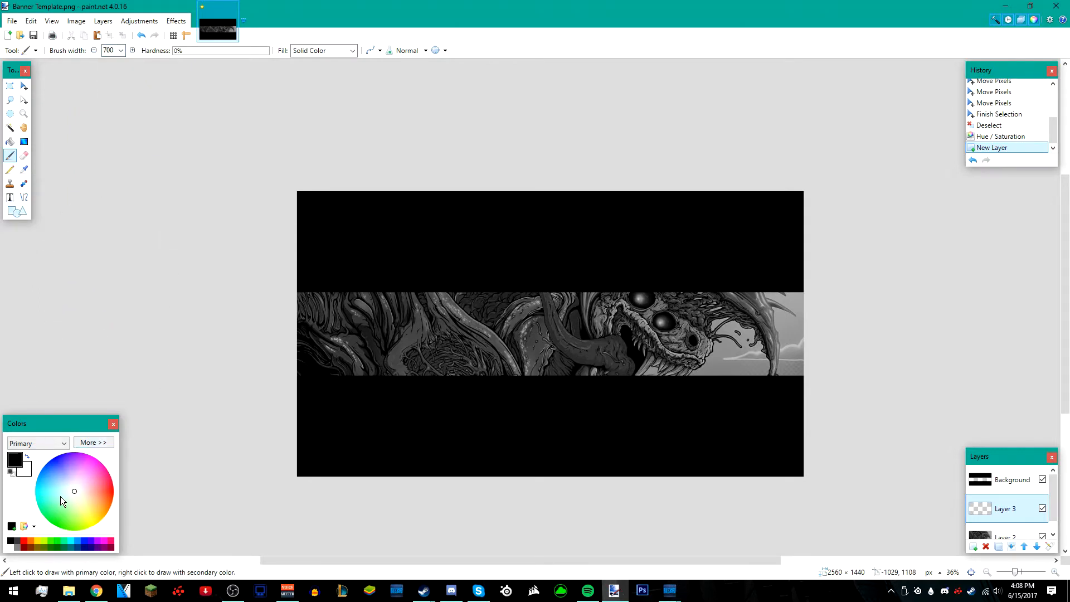
# - Set the primary colour to a bright hot pink for the brush
pyautogui.moveTo(73, 493); pyautogui.dragTo(108, 520)
pyautogui.click(91, 443)
pyautogui.click(85, 415)
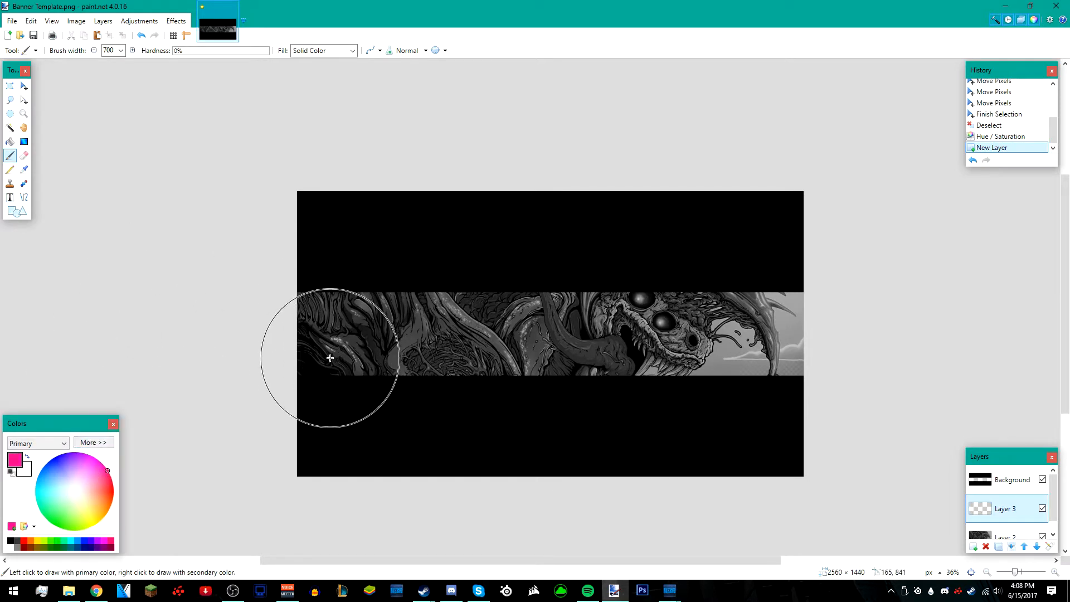
pyautogui.moveTo(324, 359); pyautogui.dragTo(803, 347)
pyautogui.hotkey('ctrl', 'z')
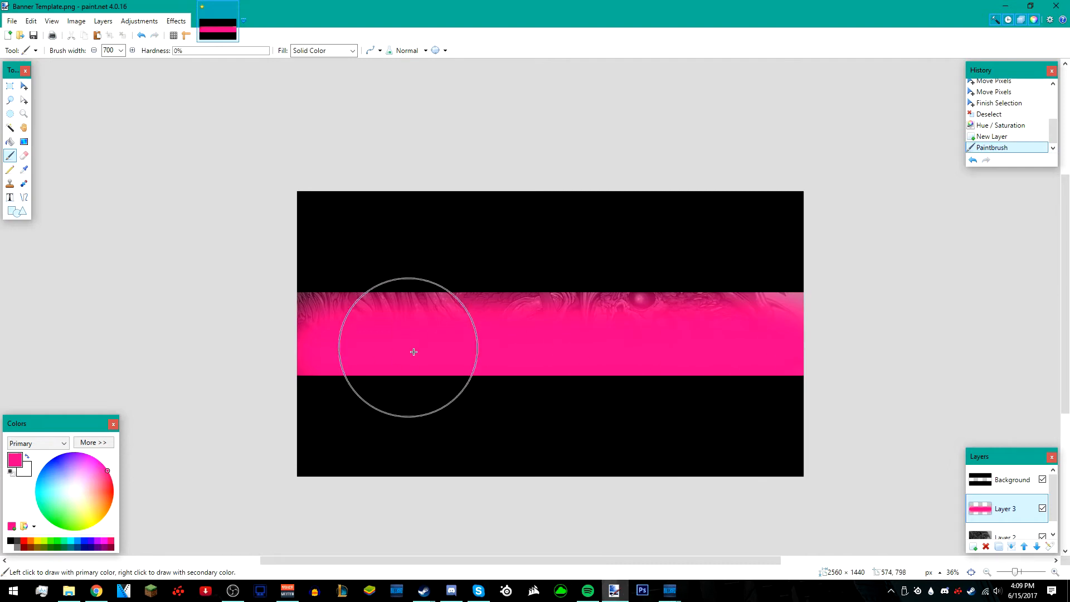
pyautogui.hotkey('ctrl', 'z')
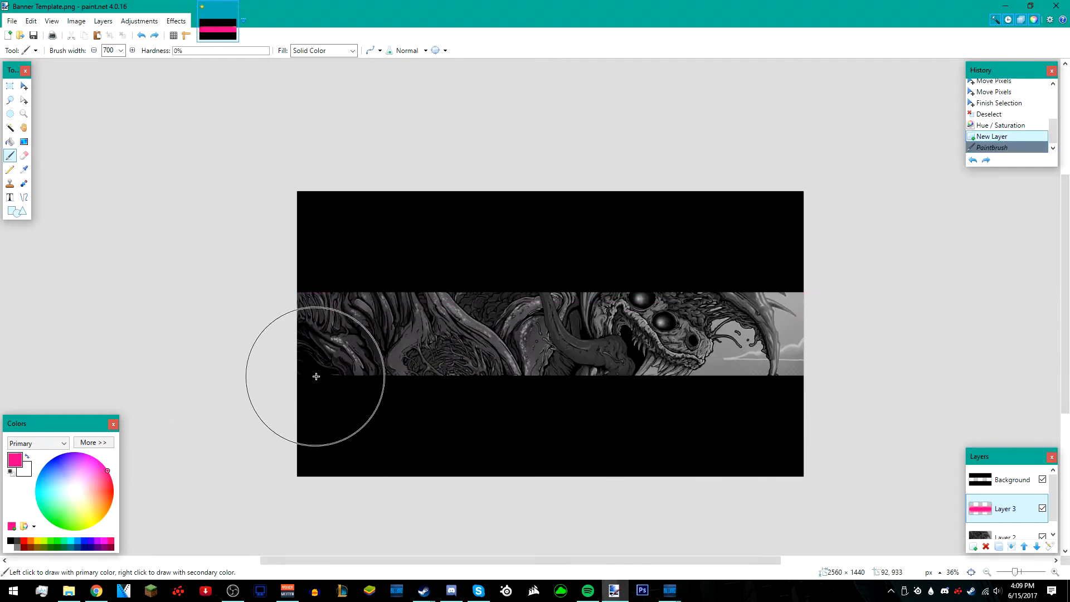
# - Paint one soft pink horizontal stroke on Layer 3 across the full width of the artwork band, weighted toward its lower part
pyautogui.moveTo(310, 363); pyautogui.dragTo(814, 363)
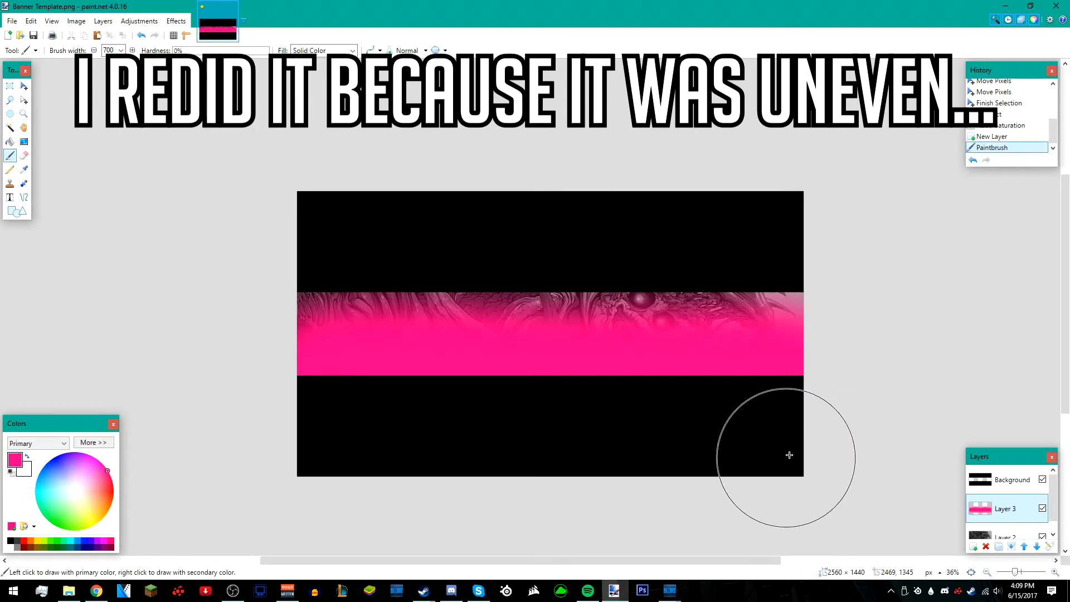
pyautogui.moveTo(1013, 459)
pyautogui.mouseDown()
pyautogui.moveTo(906, 388)
pyautogui.moveTo(1029, 441)
pyautogui.mouseUp()
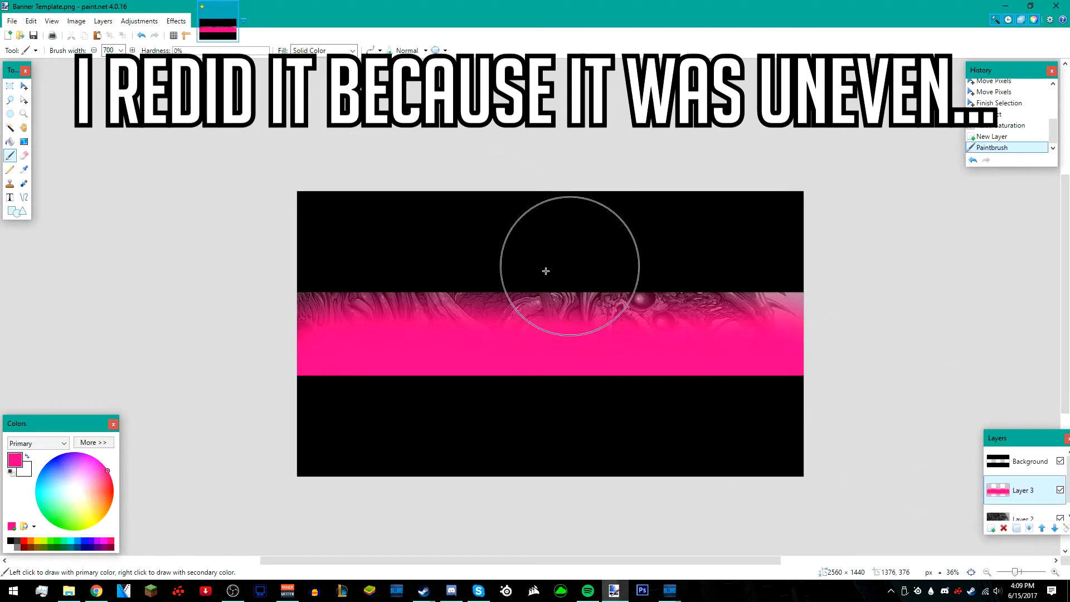
pyautogui.click(9, 198)
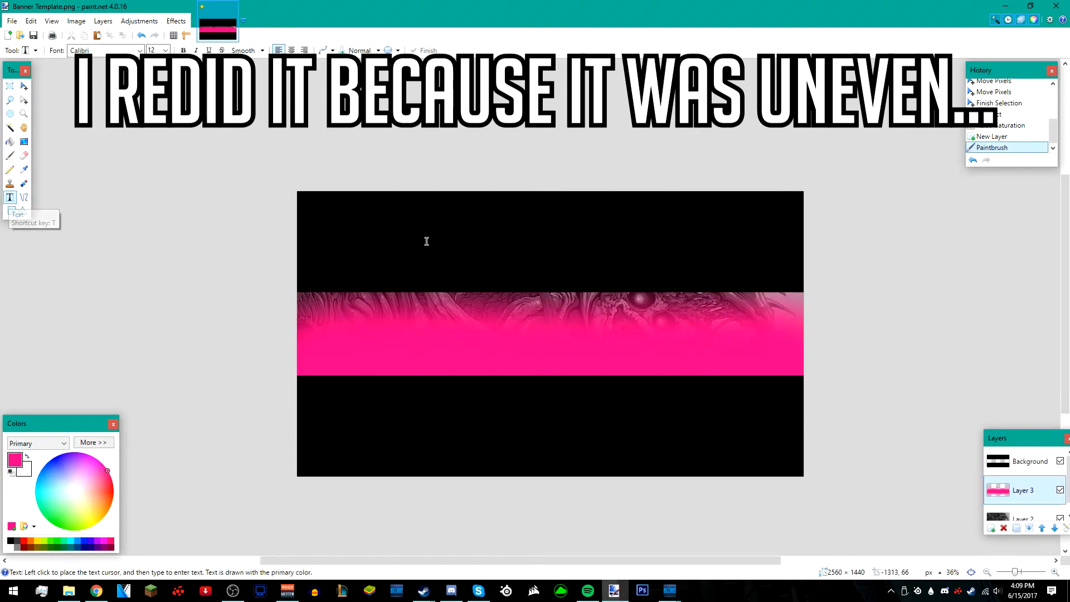
pyautogui.moveTo(1028, 444); pyautogui.dragTo(1000, 450)
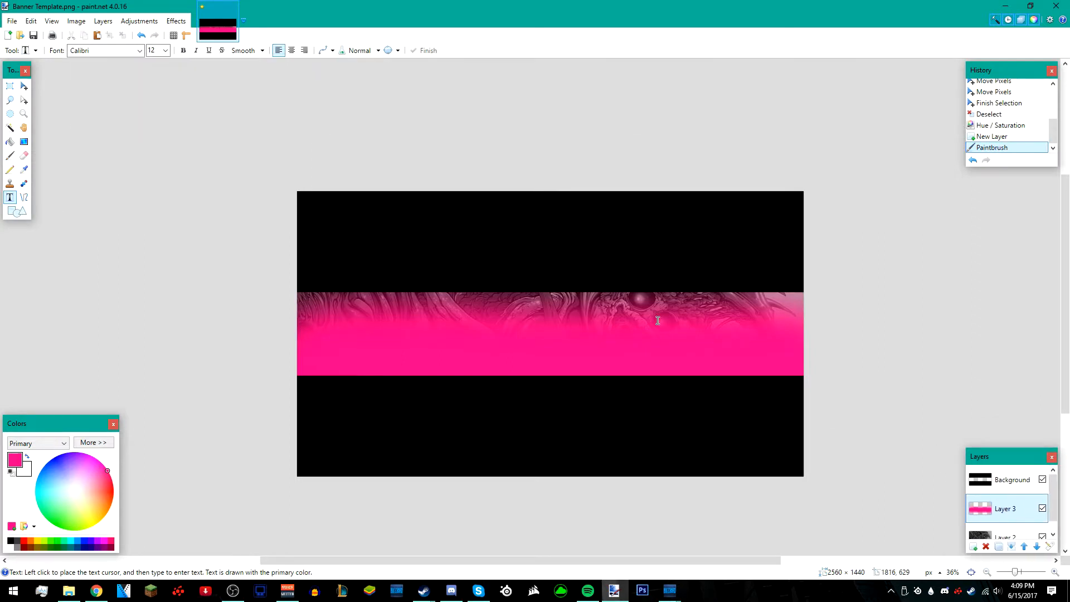
pyautogui.click(1041, 509)
pyautogui.click(1042, 496)
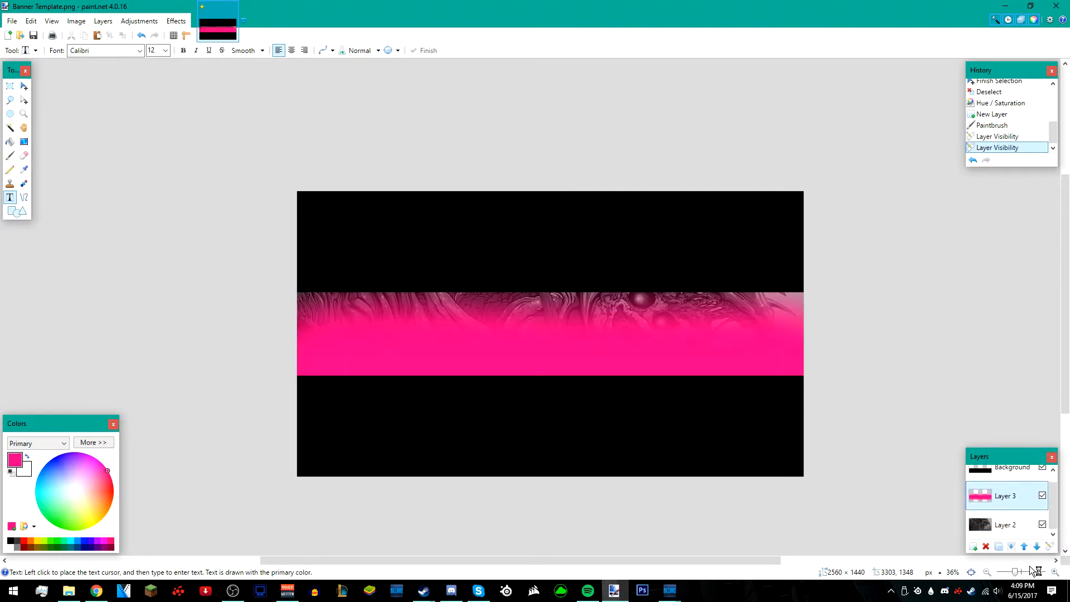
# - Set Layer 3's blending mode to Color Burn in its layer properties
pyautogui.click(1049, 546)
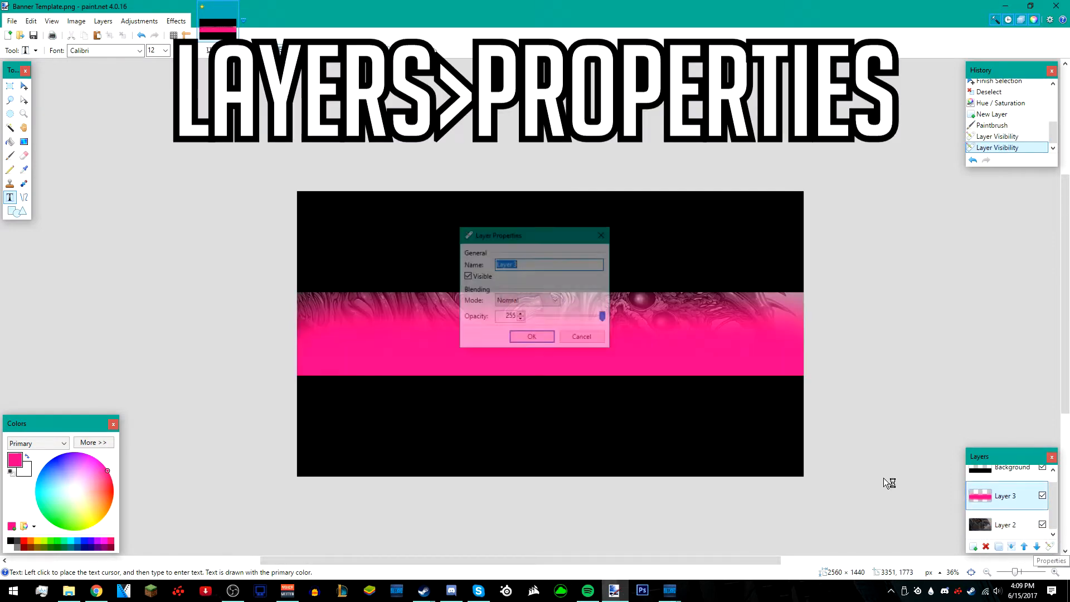
pyautogui.click(539, 301)
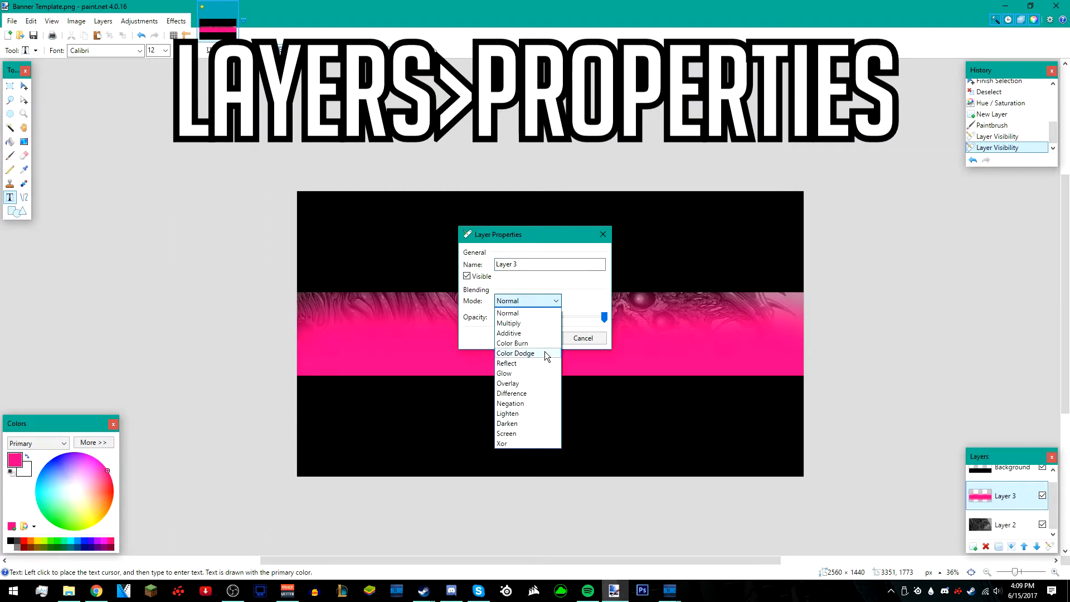
pyautogui.click(544, 353)
pyautogui.moveTo(534, 229); pyautogui.dragTo(644, 141)
pyautogui.click(639, 266)
pyautogui.click(641, 215)
pyautogui.click(641, 256)
pyautogui.moveTo(647, 153); pyautogui.dragTo(725, 115)
pyautogui.click(728, 177)
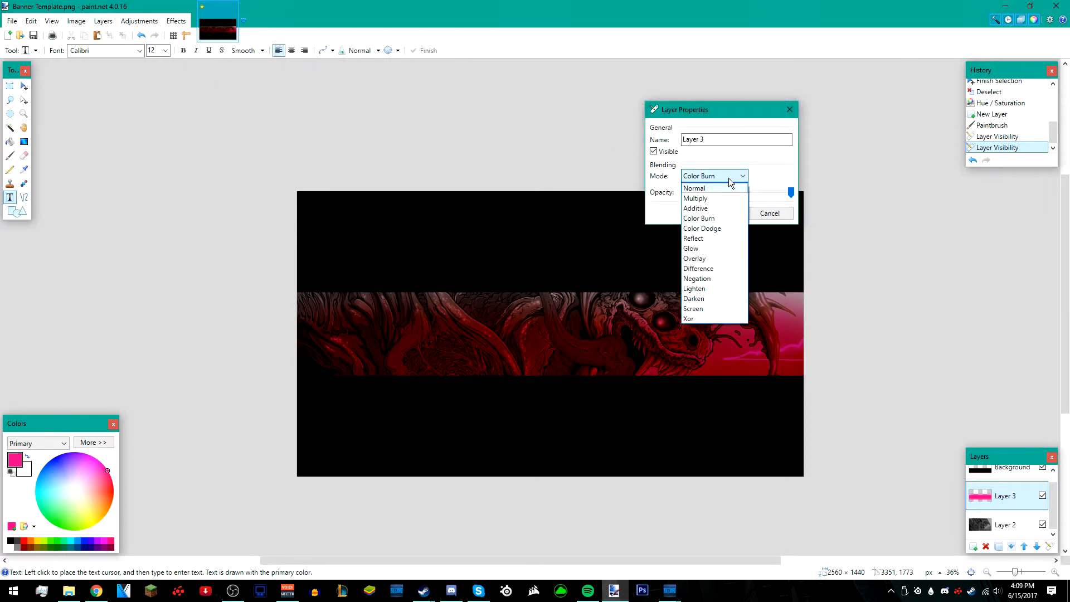
pyautogui.click(731, 180)
pyautogui.click(719, 214)
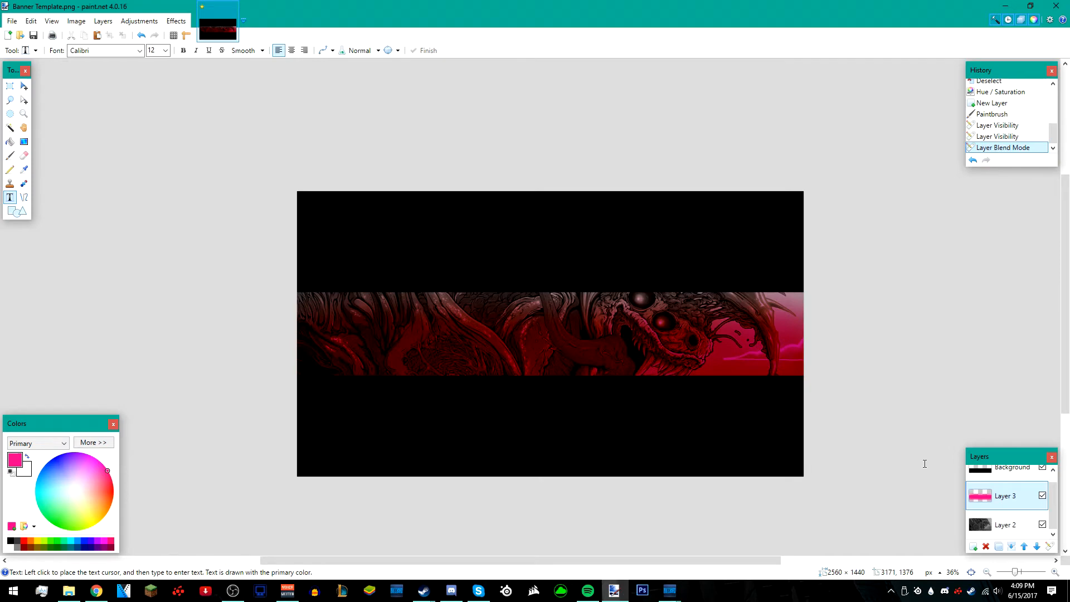
# - Add a new layer above Layer 3 and open Texture.png from the Pictures folder
pyautogui.click(974, 546)
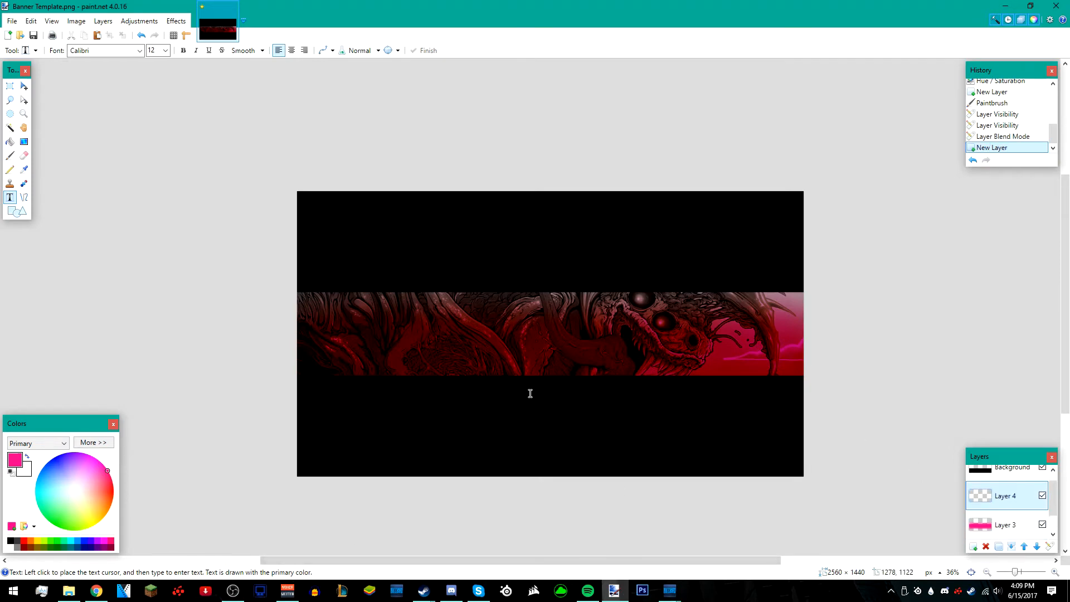
pyautogui.click(19, 35)
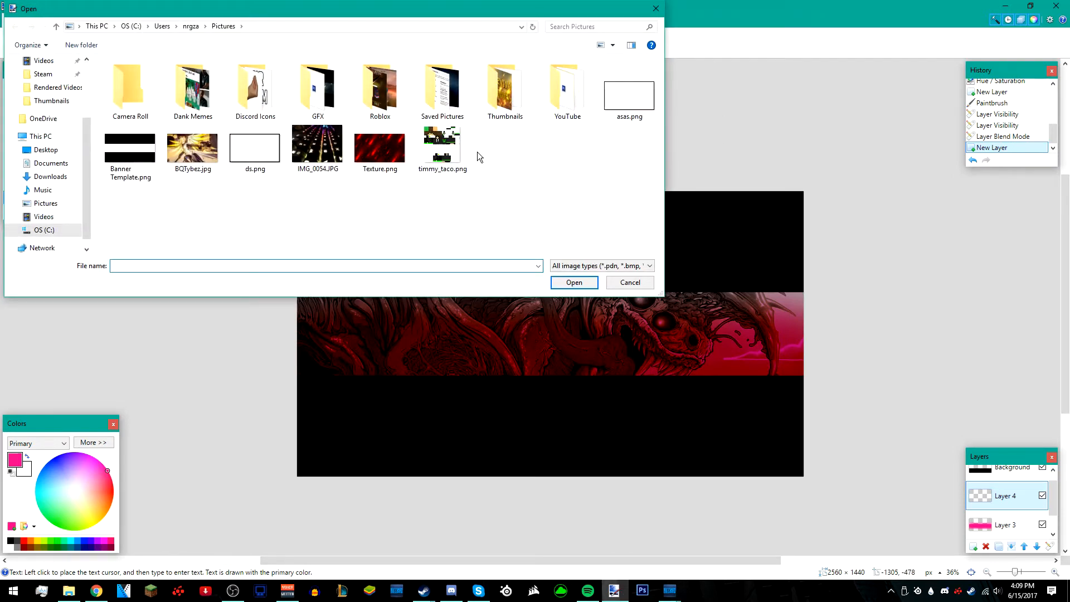
pyautogui.click(389, 171)
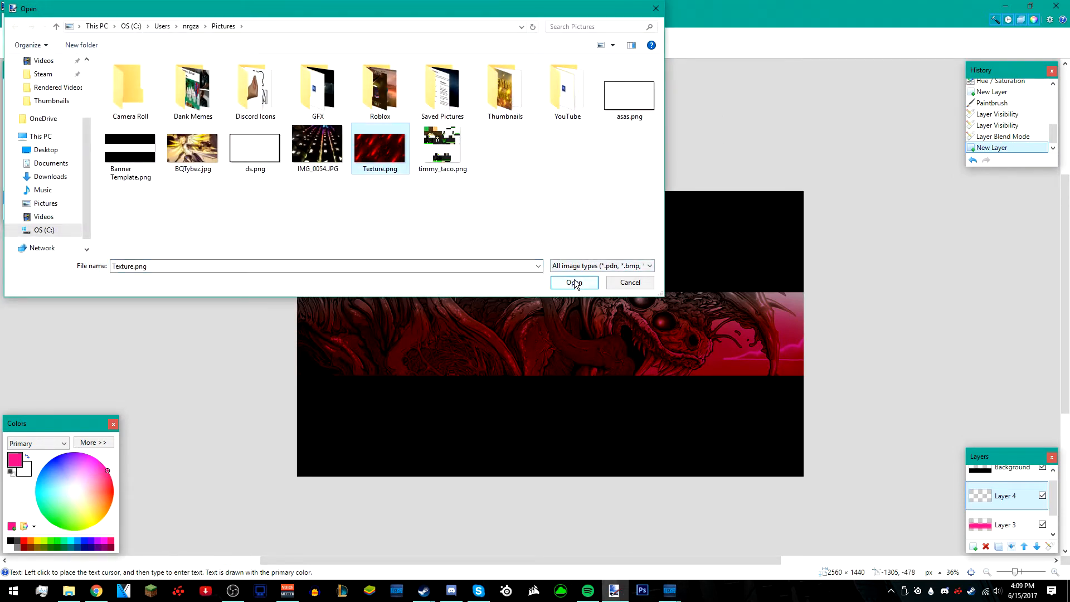
pyautogui.click(566, 281)
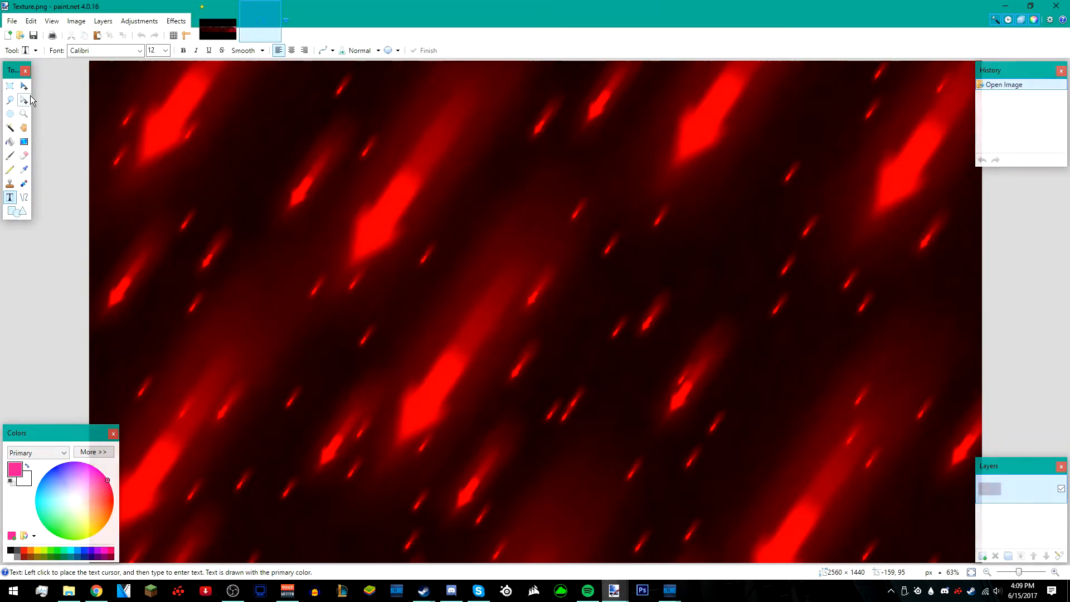
# - Copy the red streak texture, paste it into Layer 4 of the banner image and deselect it
pyautogui.scroll(-2, 607, 328)
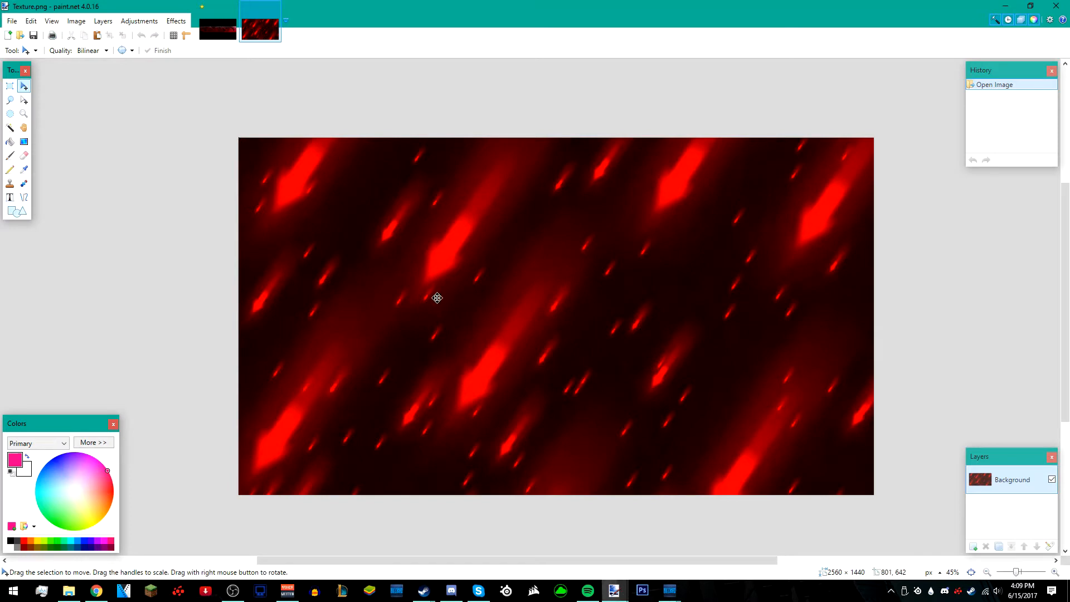
pyautogui.scroll(-1, 612, 309)
pyautogui.scroll(2, 638, 368)
pyautogui.scroll(-1, 634, 371)
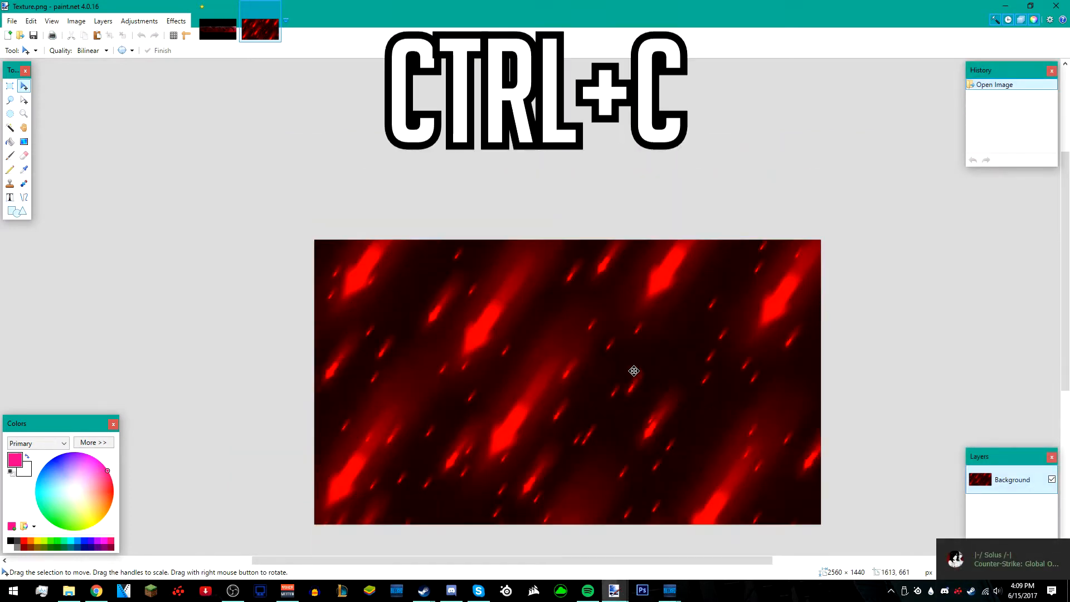
pyautogui.click(224, 22)
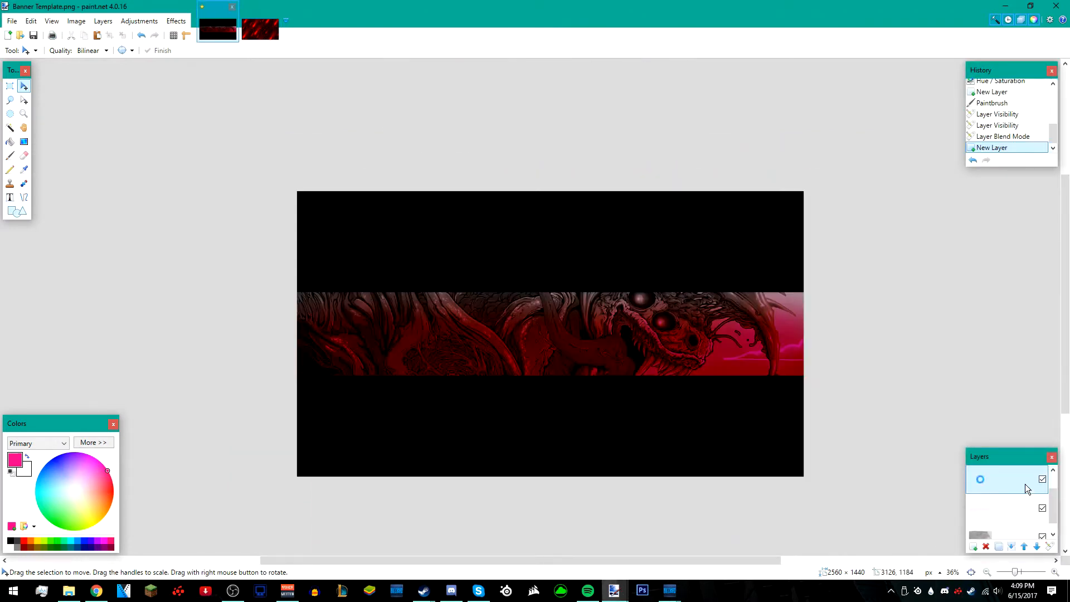
pyautogui.scroll(1, 1058, 505)
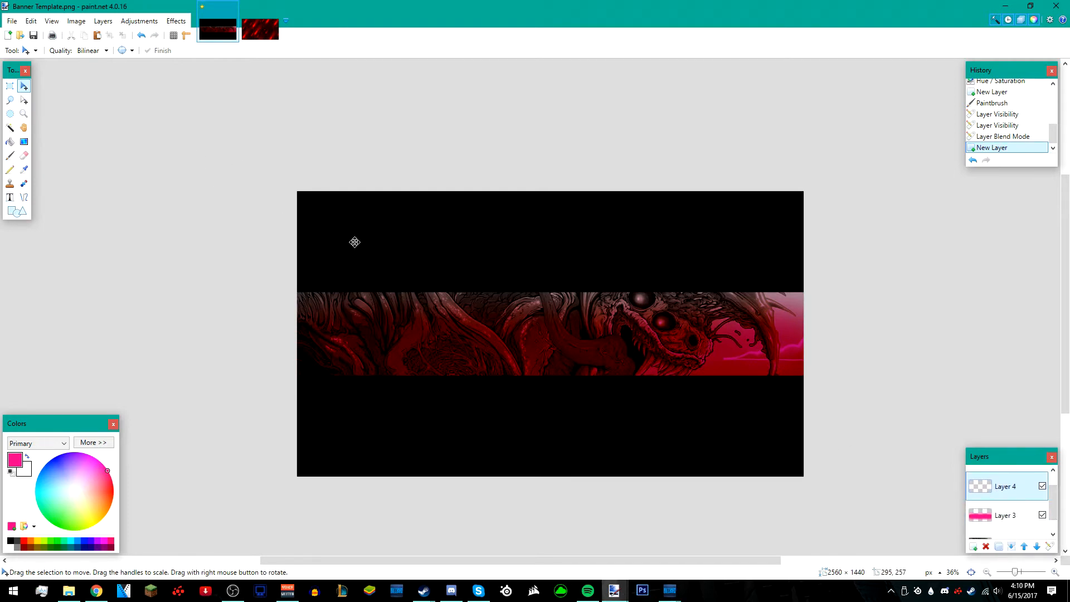
pyautogui.hotkey('ctrl', 'v')
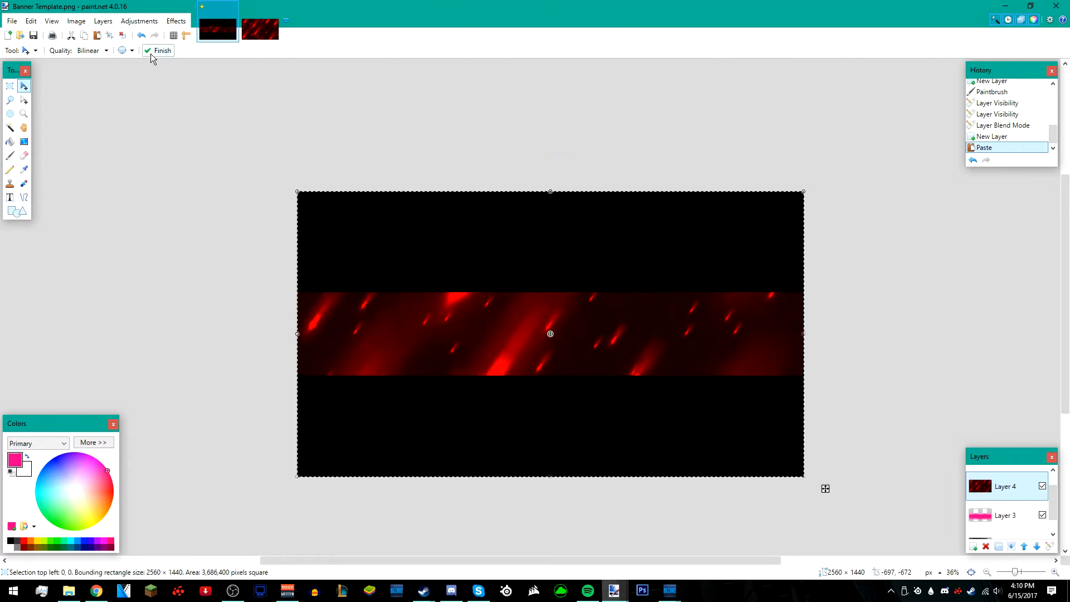
pyautogui.click(123, 38)
# - Reduce Layer 4's opacity to 130 and set its blending mode to Glow in its layer properties
pyautogui.scroll(1, 762, 444)
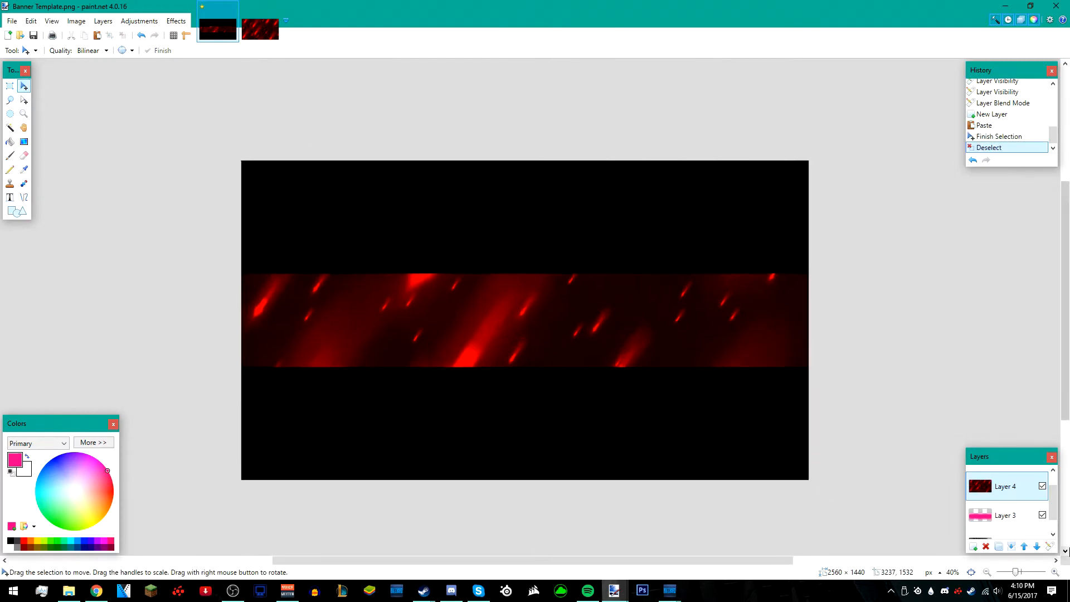
pyautogui.click(1050, 547)
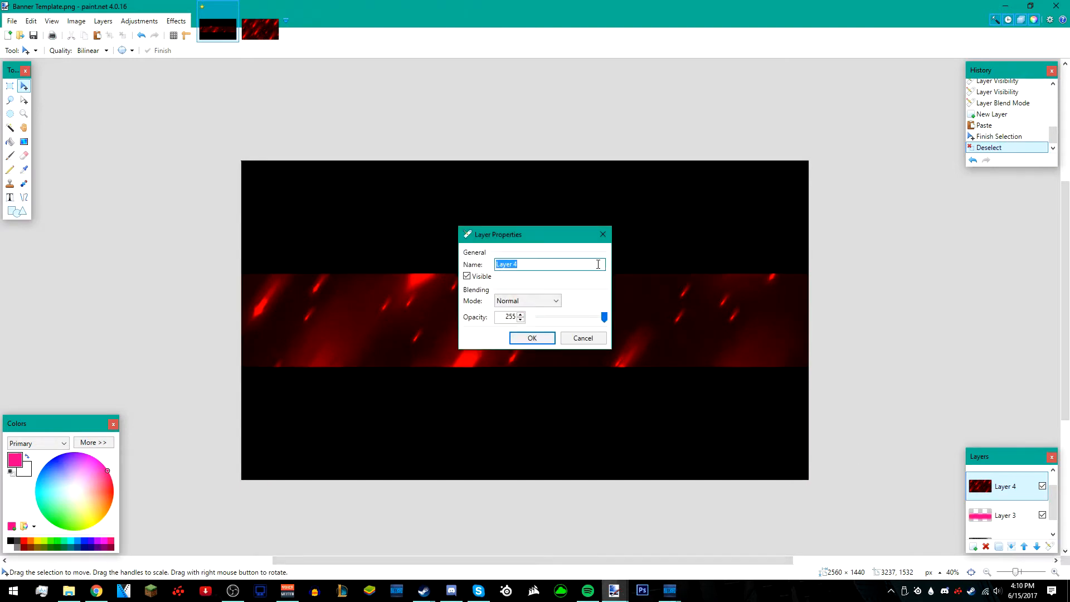
pyautogui.click(560, 301)
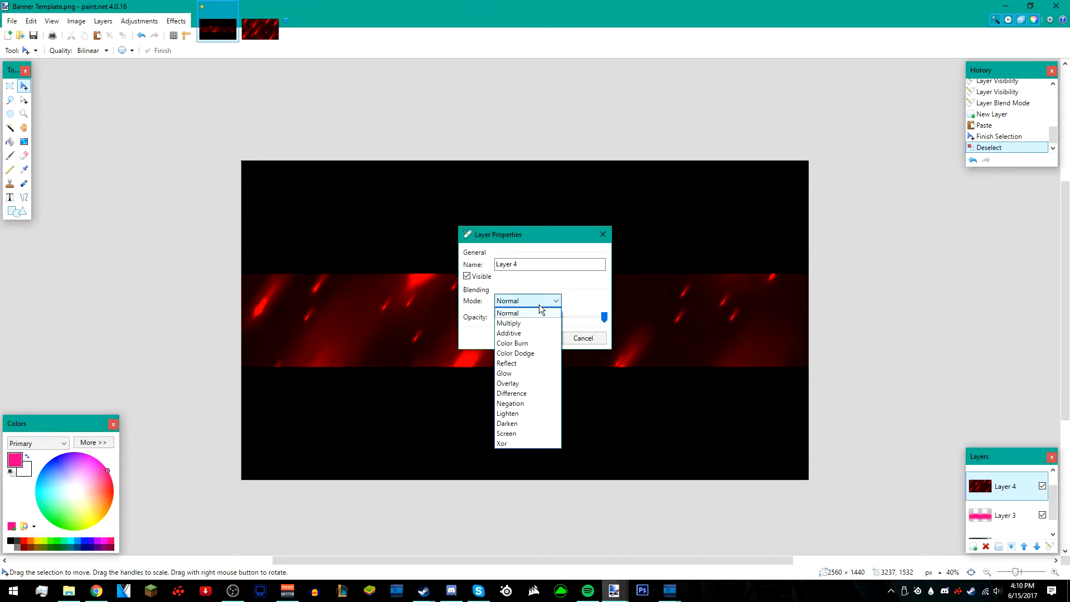
pyautogui.click(510, 323)
pyautogui.moveTo(537, 234); pyautogui.dragTo(776, 88)
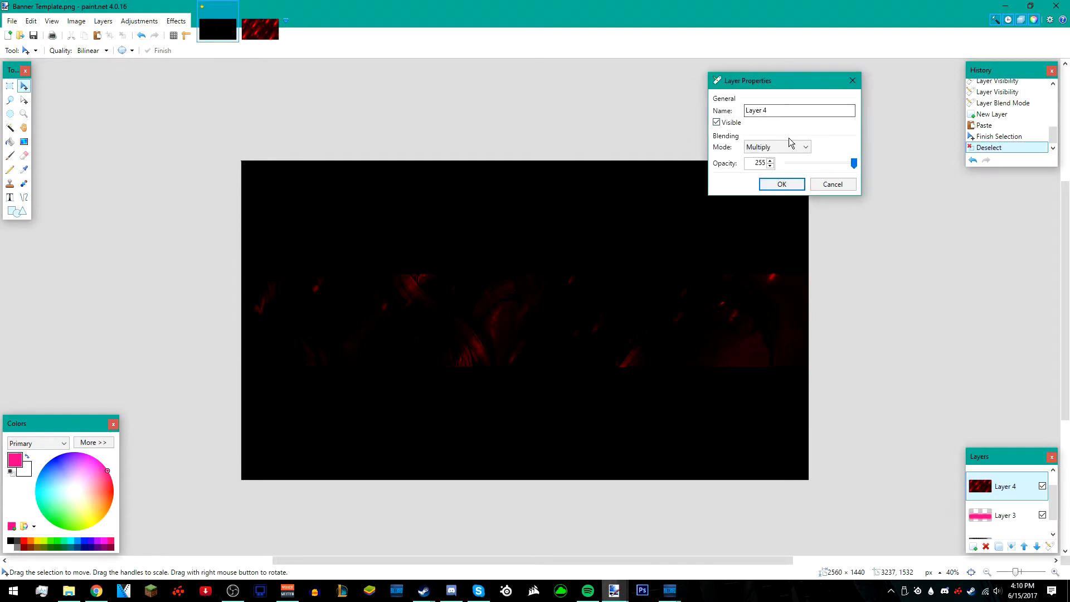
pyautogui.moveTo(841, 165); pyautogui.dragTo(821, 166)
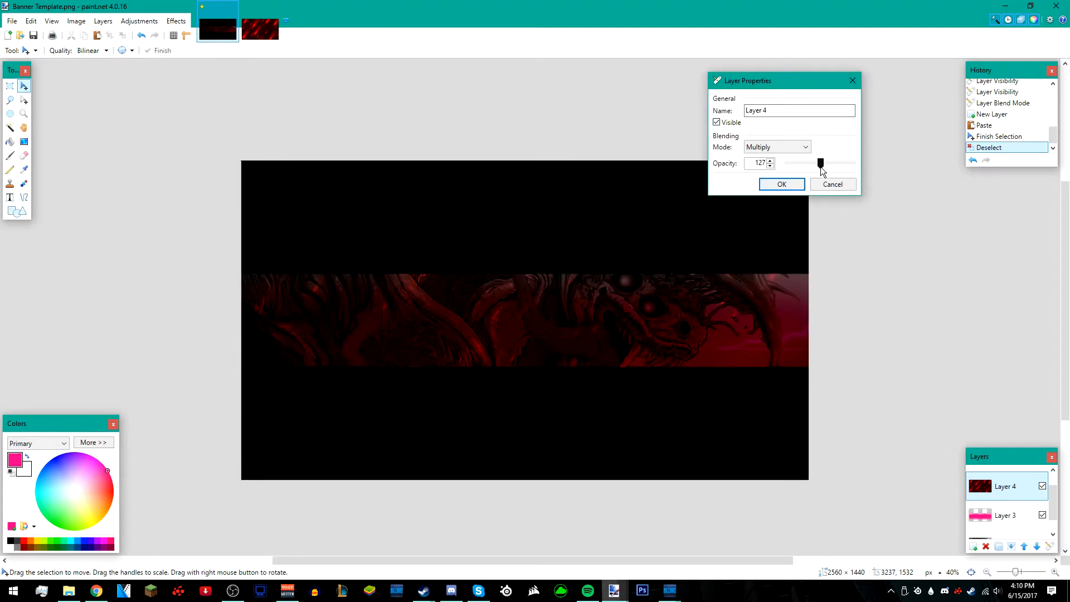
pyautogui.moveTo(755, 163); pyautogui.dragTo(920, 168)
pyautogui.click(794, 147)
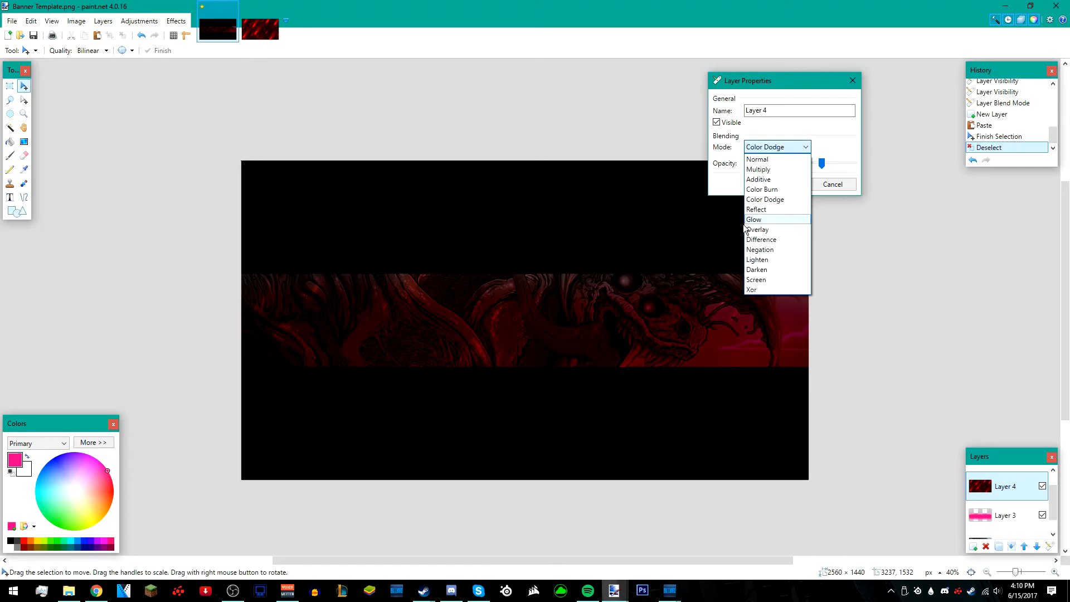
pyautogui.click(786, 220)
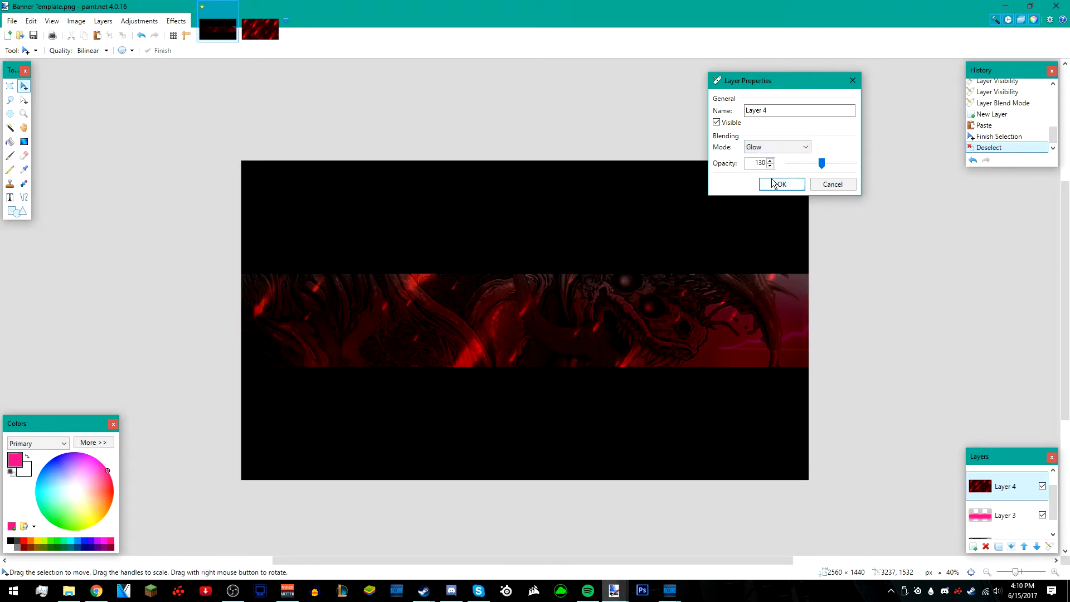
# - Try other blending modes for Layer 4, including Multiply
pyautogui.click(778, 147)
pyautogui.click(772, 194)
pyautogui.click(778, 147)
pyautogui.click(772, 203)
pyautogui.click(779, 149)
pyautogui.click(775, 179)
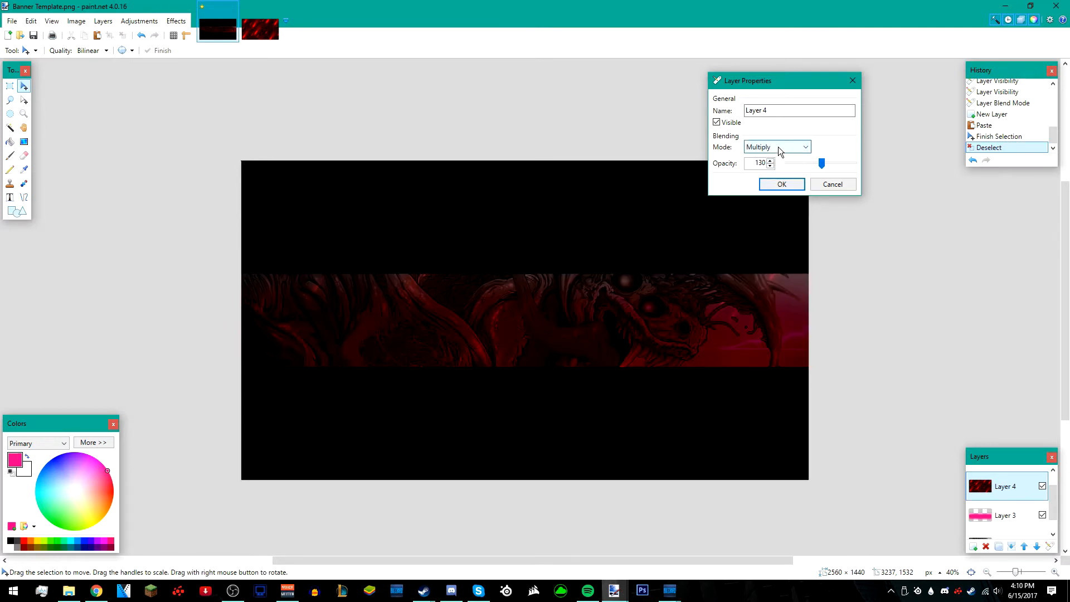
# - Switch Layer 4's blending mode back to Glow and apply the layer properties
pyautogui.click(778, 146)
pyautogui.click(776, 221)
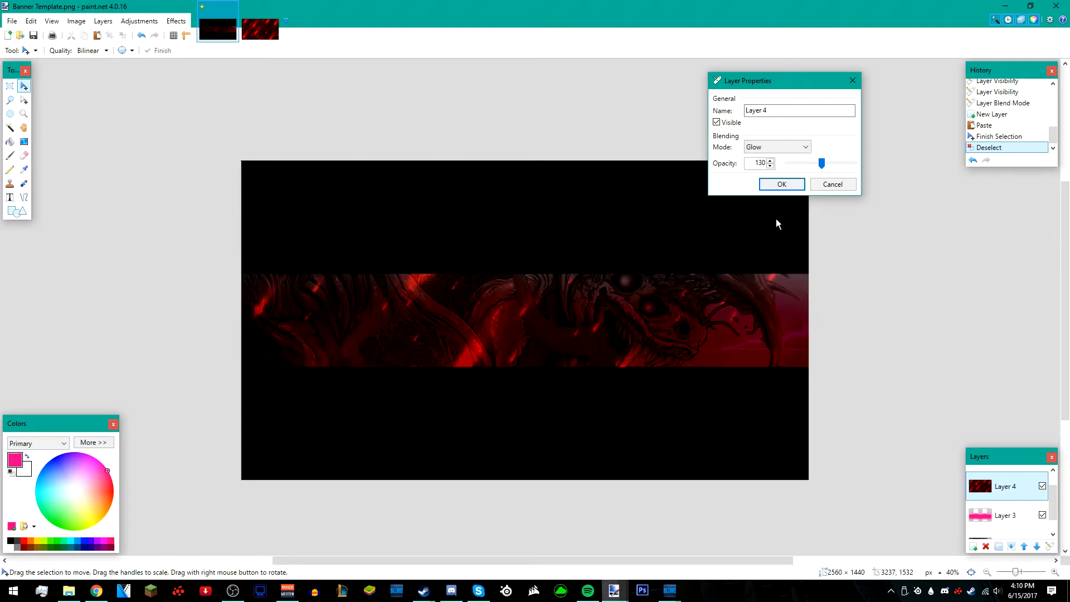
pyautogui.click(777, 186)
pyautogui.scroll(2, 998, 517)
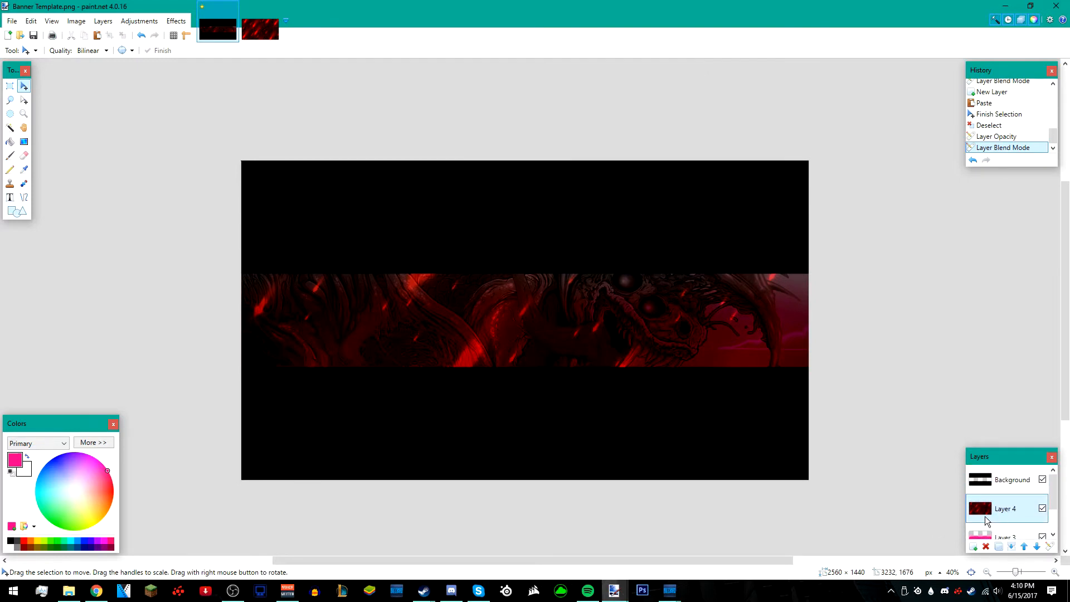
# - Add a new layer above Layer 4, and switch to Chrome to search Google Images for "texture"
pyautogui.click(969, 547)
pyautogui.click(10, 197)
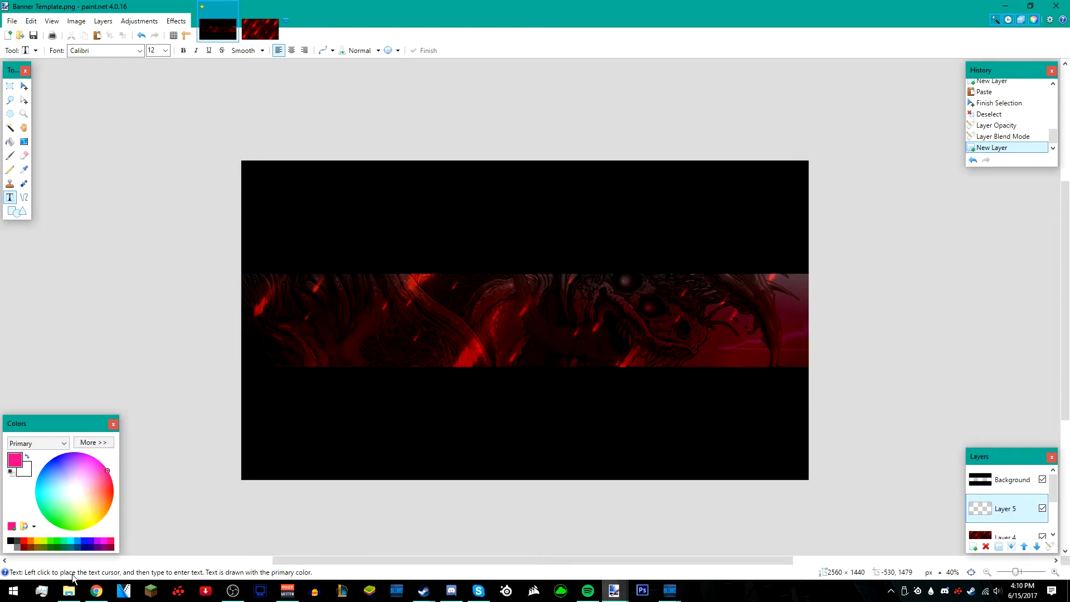
pyautogui.click(96, 591)
pyautogui.scroll(5, 251, 116)
pyautogui.moveTo(234, 73); pyautogui.dragTo(1, 96)
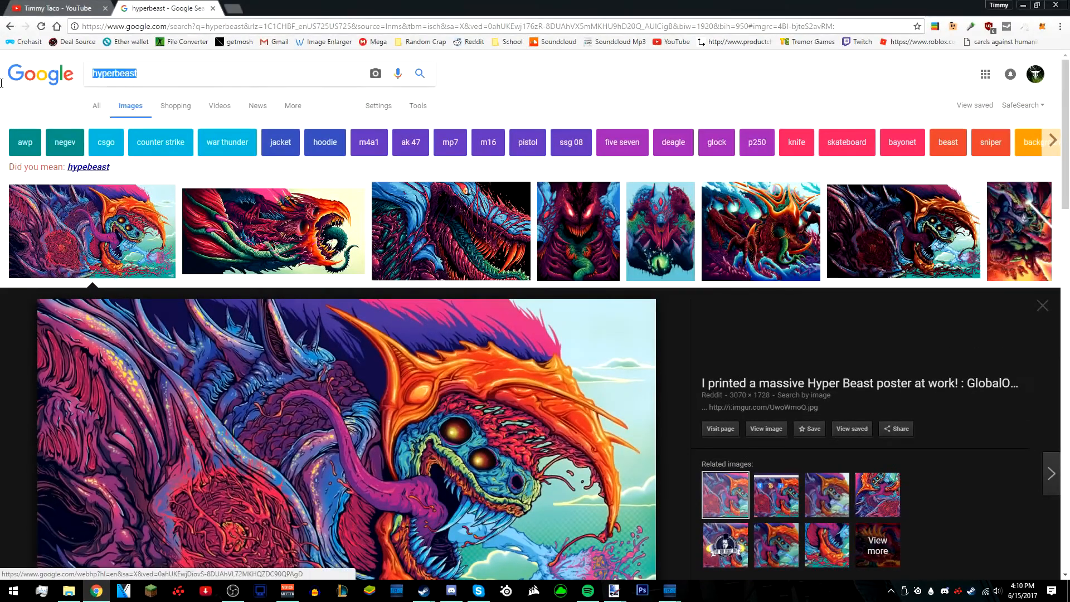
pyautogui.hotkey('ctrl', 'x')
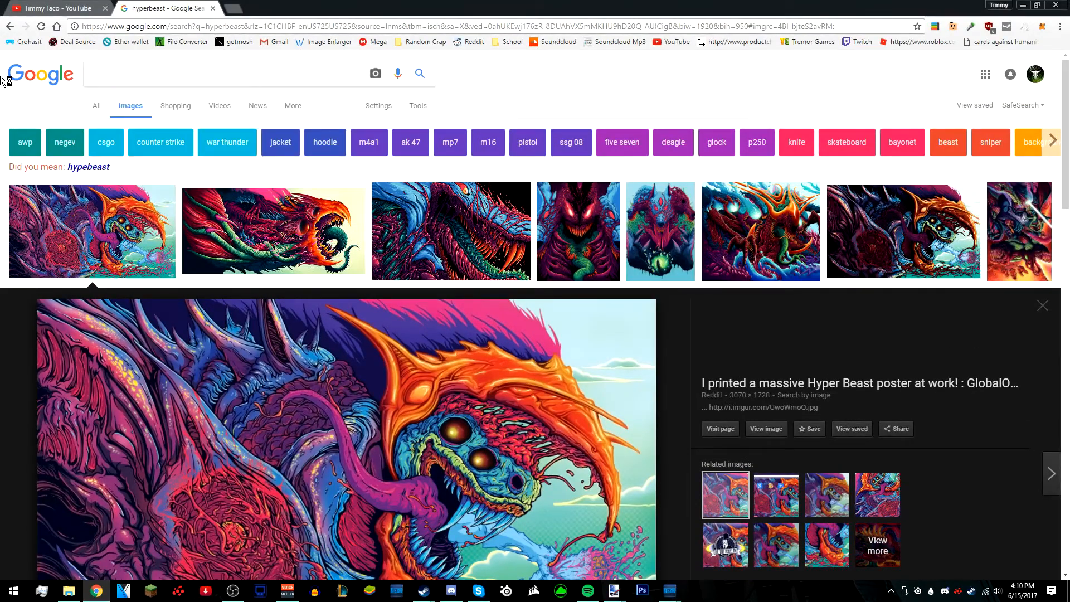
pyautogui.write('texture')
pyautogui.press('Return')
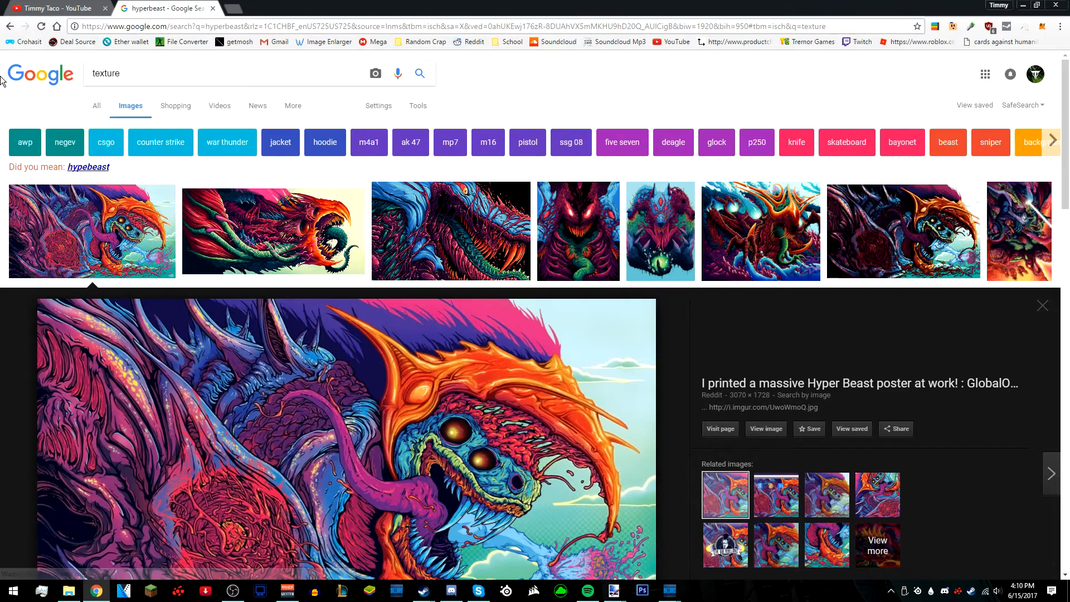
# - Open the orange-pink clouds picture from the texture results and copy the image
pyautogui.scroll(-2, 747, 497)
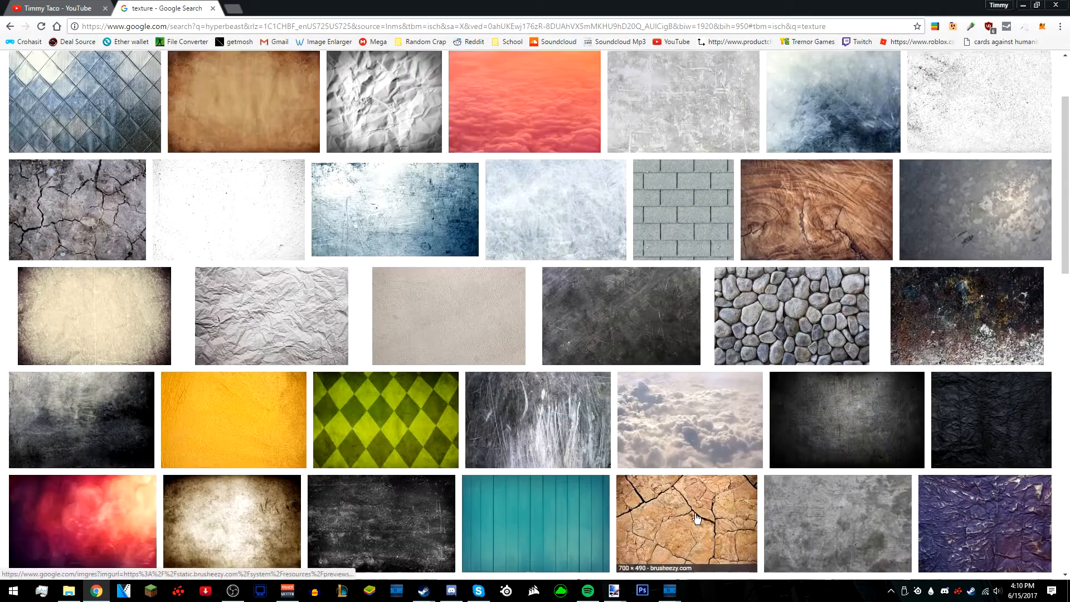
pyautogui.scroll(2, 472, 329)
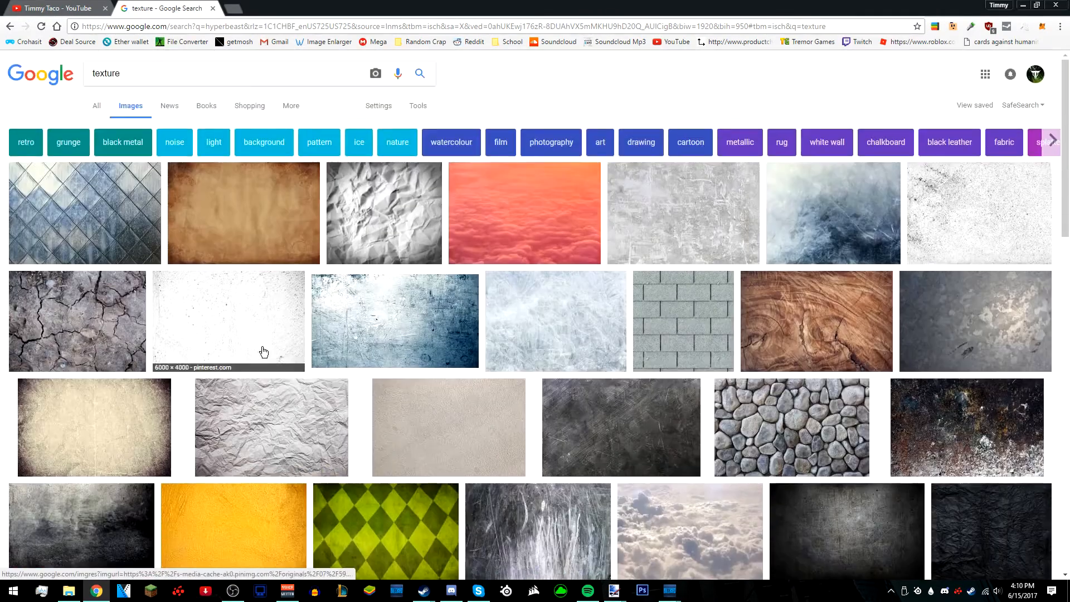
pyautogui.click(524, 217)
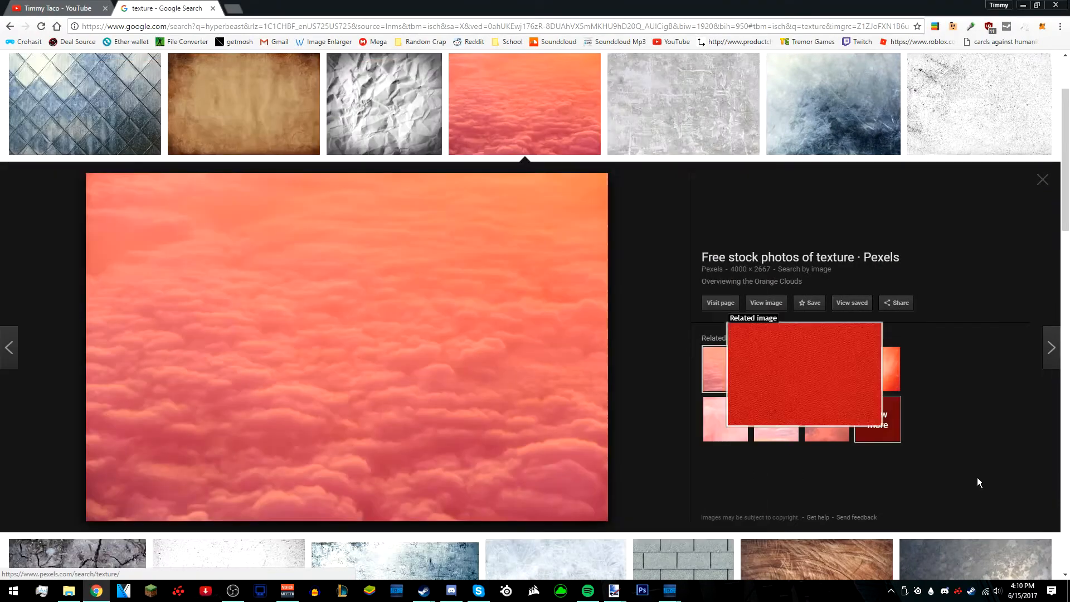
pyautogui.rightClick(569, 437)
pyautogui.click(610, 338)
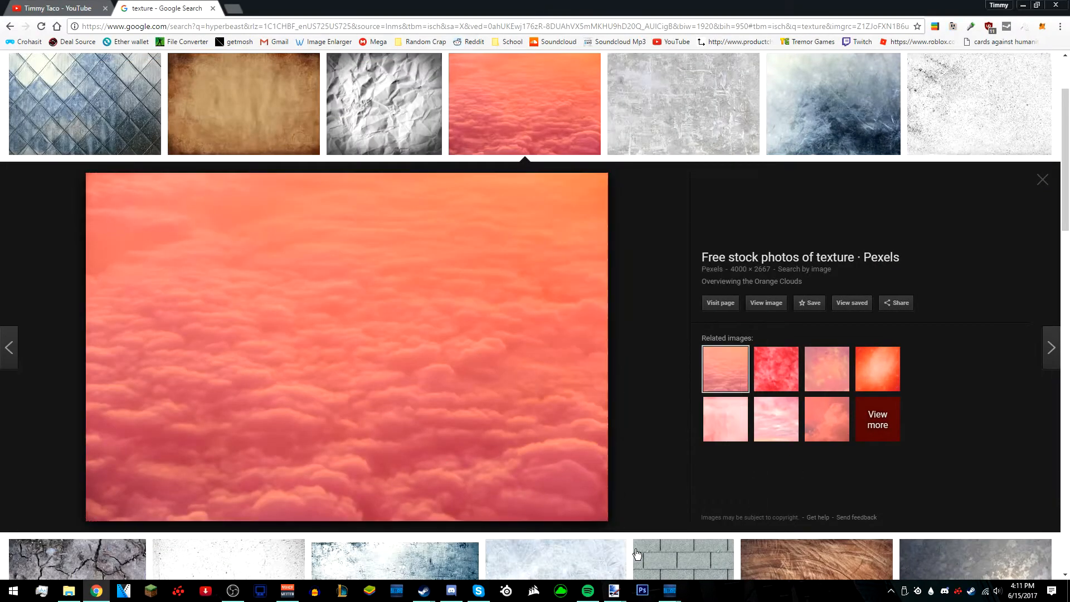
# - Switch back to paint.net, paste the clouds image into Layer 5 while keeping the canvas size, and deselect it
pyautogui.moveTo(615, 590)
pyautogui.click(557, 541)
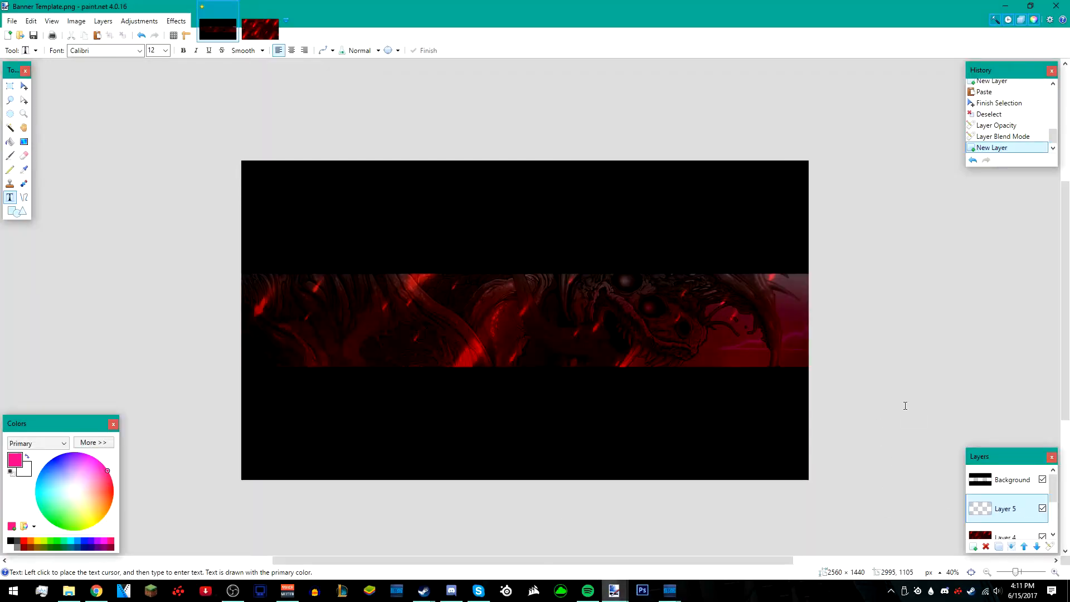
pyautogui.hotkey('ctrl', 'v')
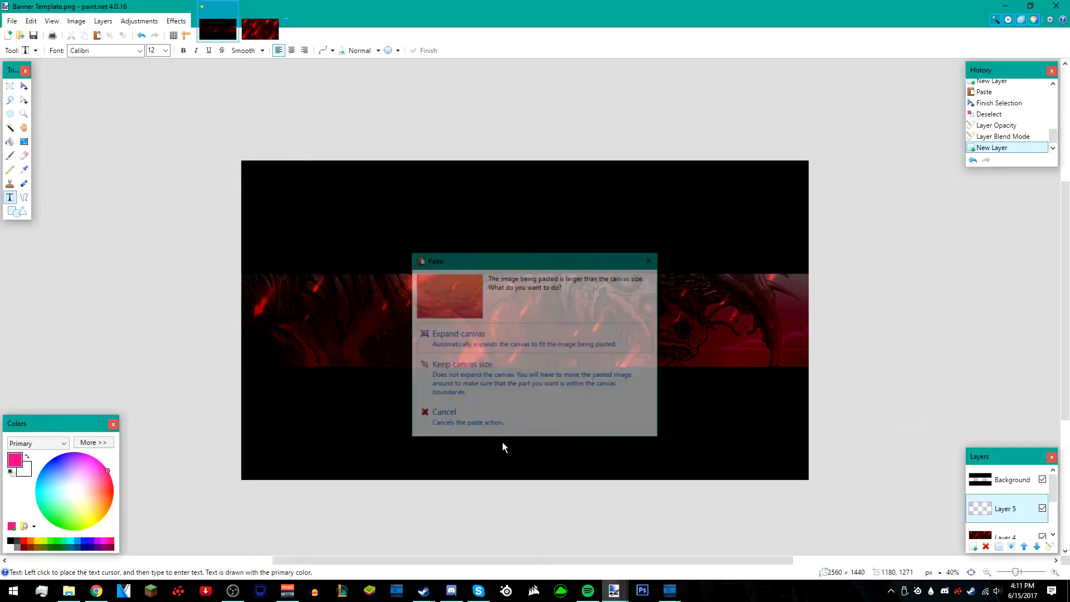
pyautogui.click(469, 373)
pyautogui.click(122, 35)
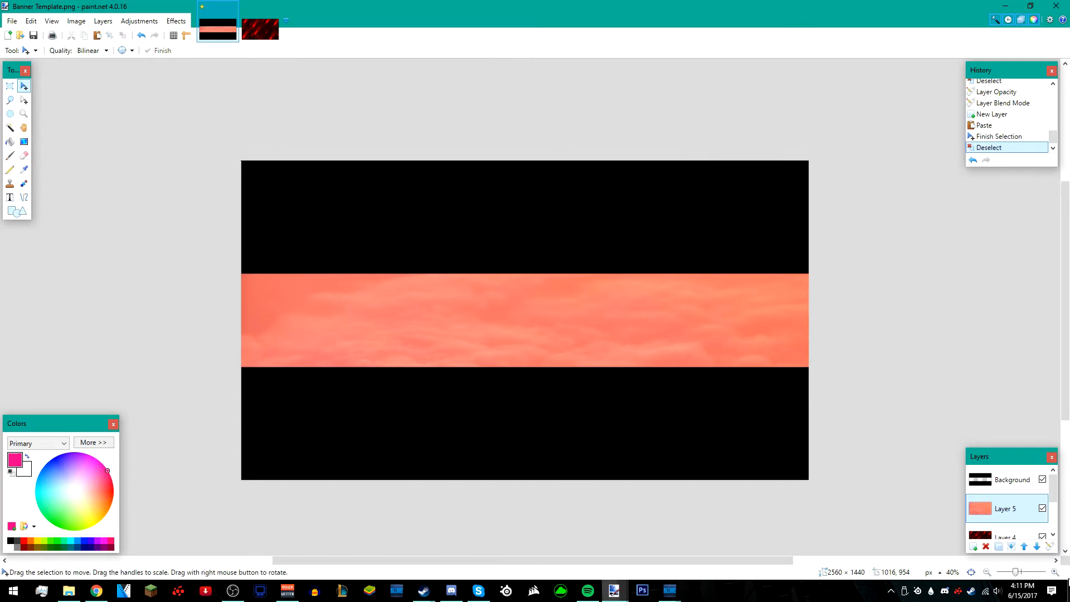
# - Try another blending mode for the clouds layer, discard the change and delete Layer 5
pyautogui.click(1049, 546)
pyautogui.click(528, 301)
pyautogui.click(530, 365)
pyautogui.click(583, 338)
pyautogui.click(985, 545)
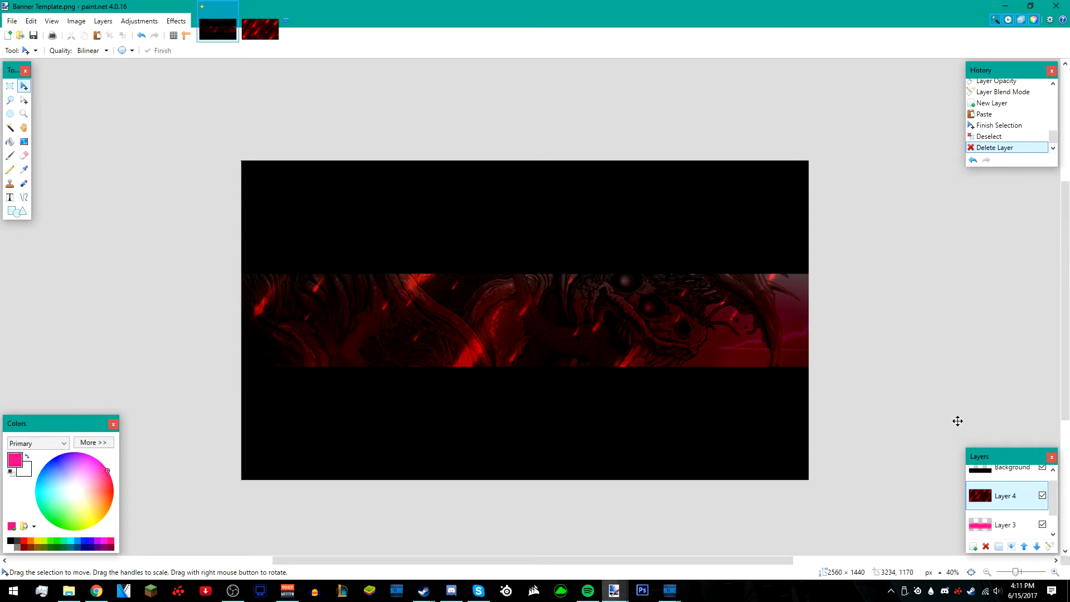
# - Add a new layer above Layer 4 and start a text entry in the left half of the banner strip
pyautogui.scroll(-1, 998, 513)
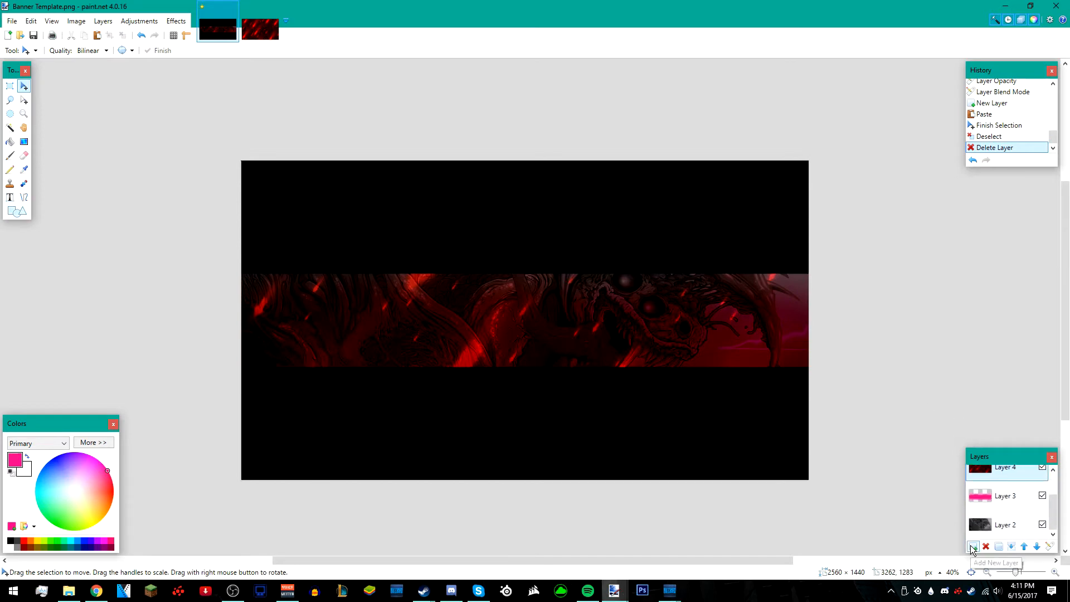
pyautogui.click(973, 546)
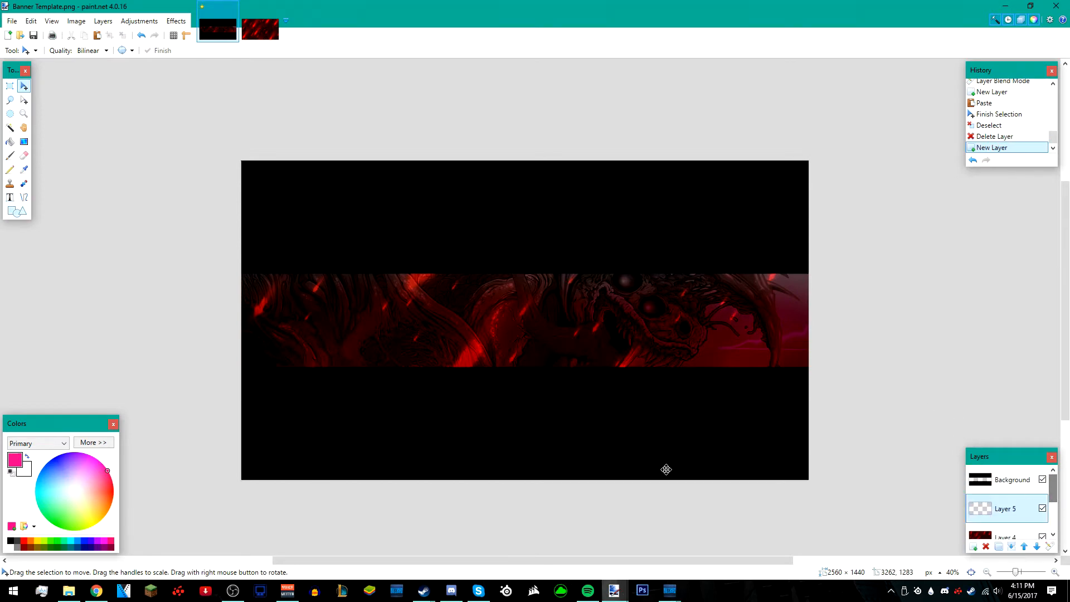
pyautogui.click(10, 197)
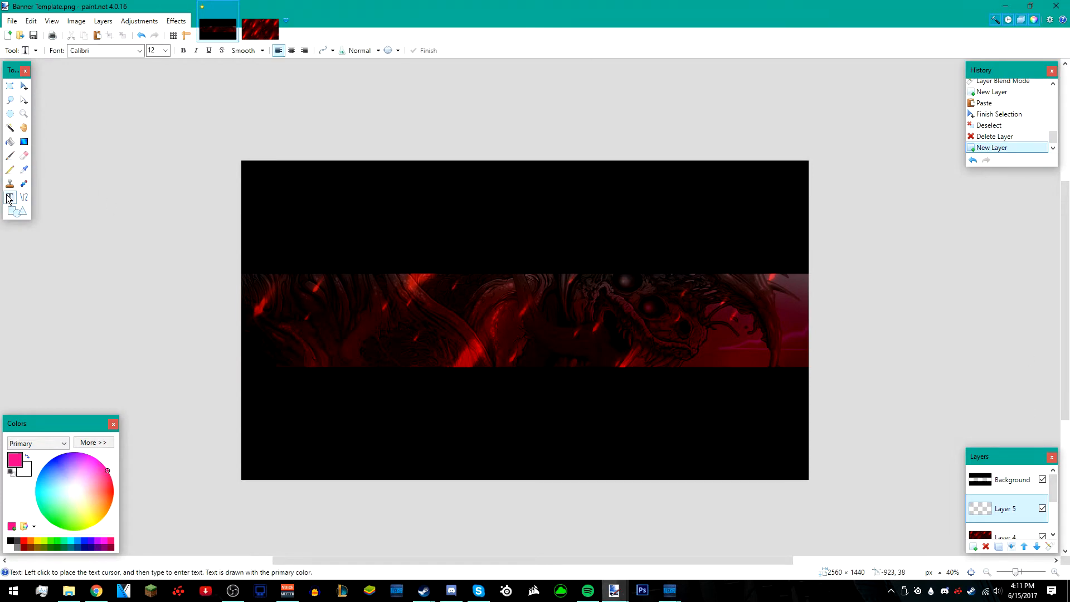
pyautogui.click(430, 329)
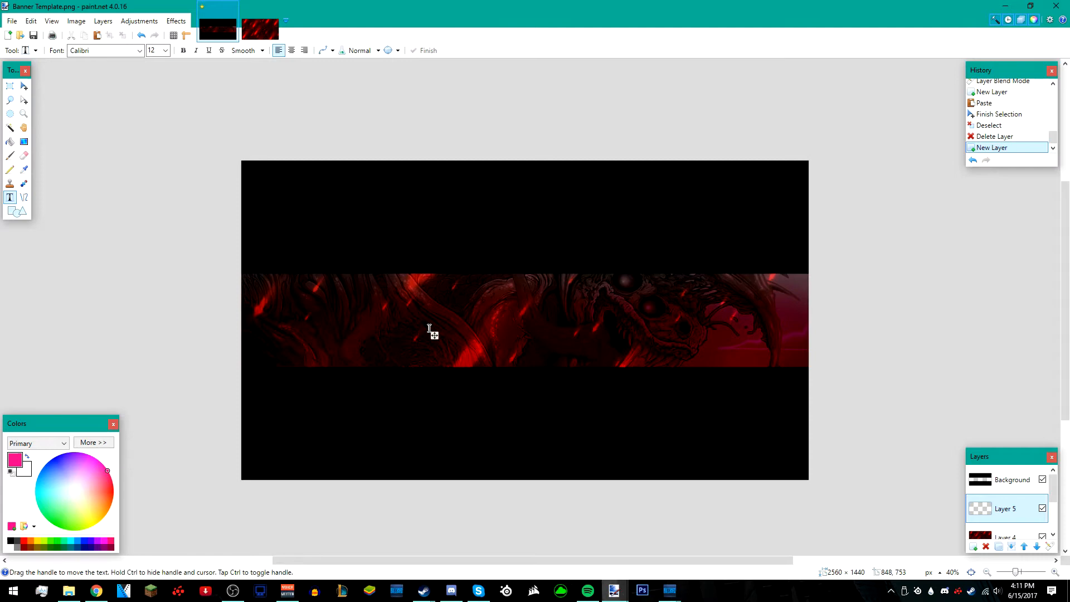
# - Set the banner text's size to 192 and its font to Edo SZ
pyautogui.click(165, 50)
pyautogui.click(161, 195)
pyautogui.click(165, 50)
pyautogui.click(156, 234)
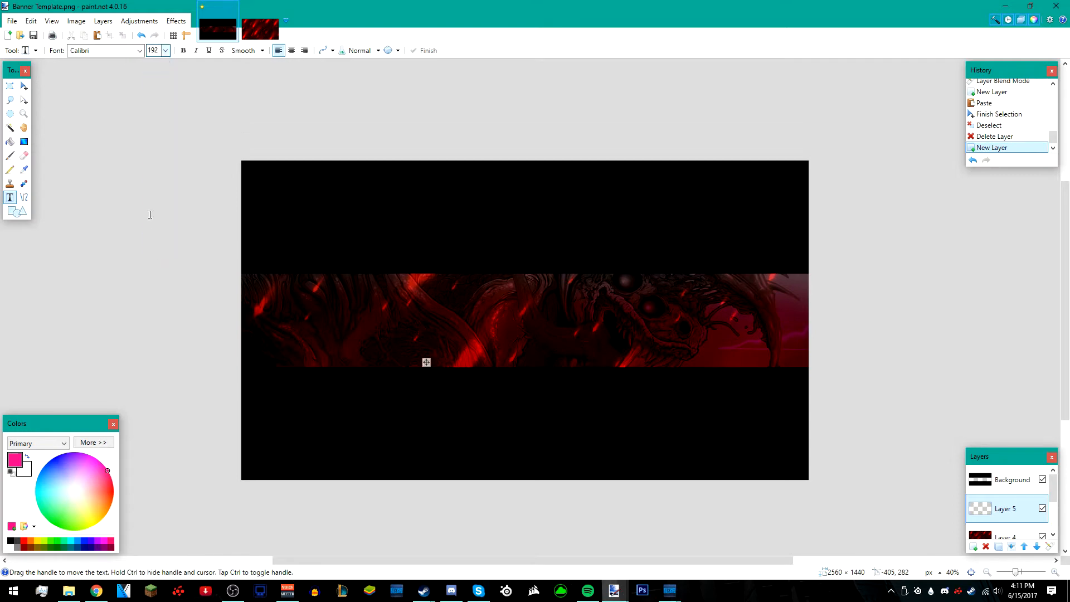
pyautogui.click(141, 50)
pyautogui.scroll(-3, 176, 292)
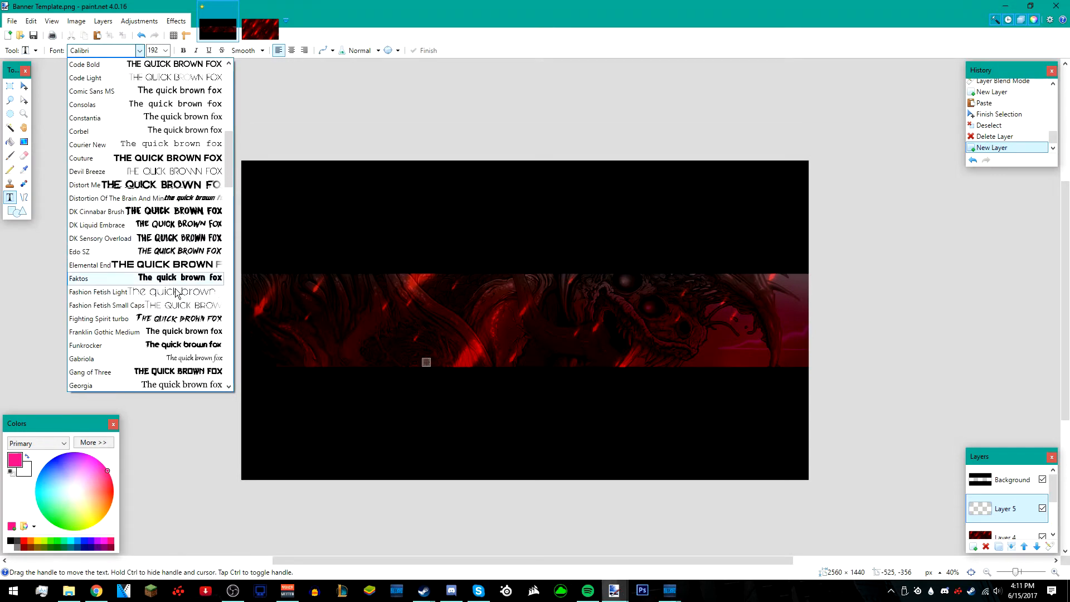
pyautogui.click(185, 254)
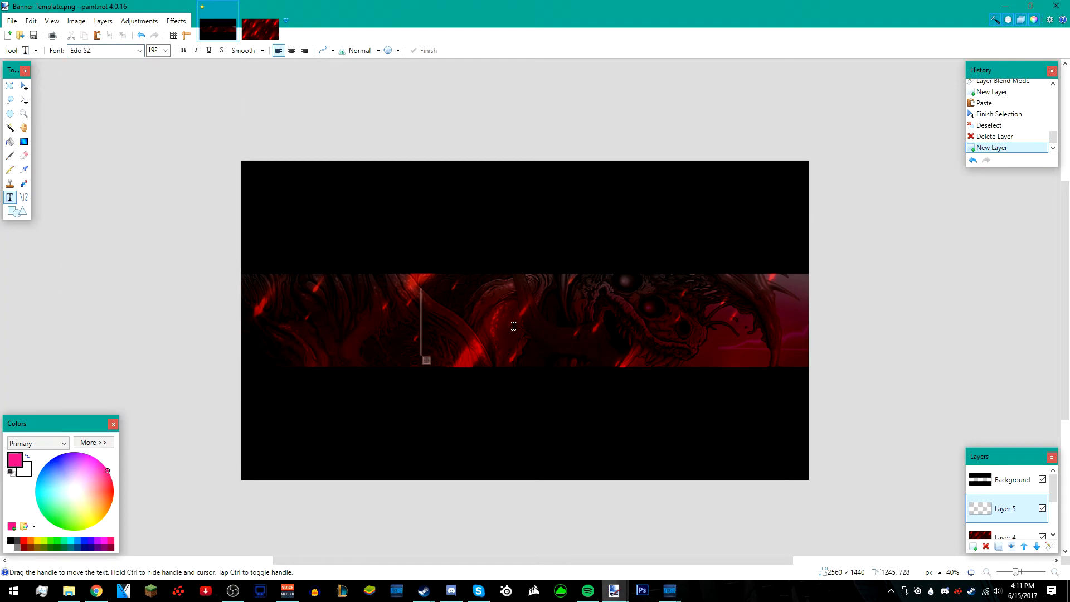